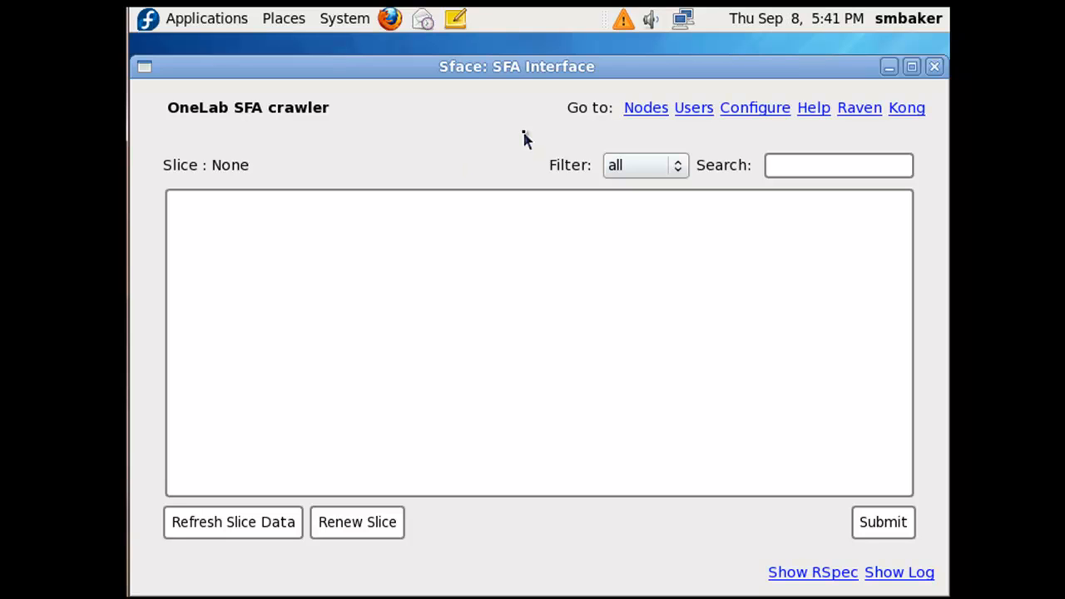
Set the slice HRN to plc.arizona.test35 in the configuration, then apply and save it
{"action": "left_click", "coordinate": [738, 114]}
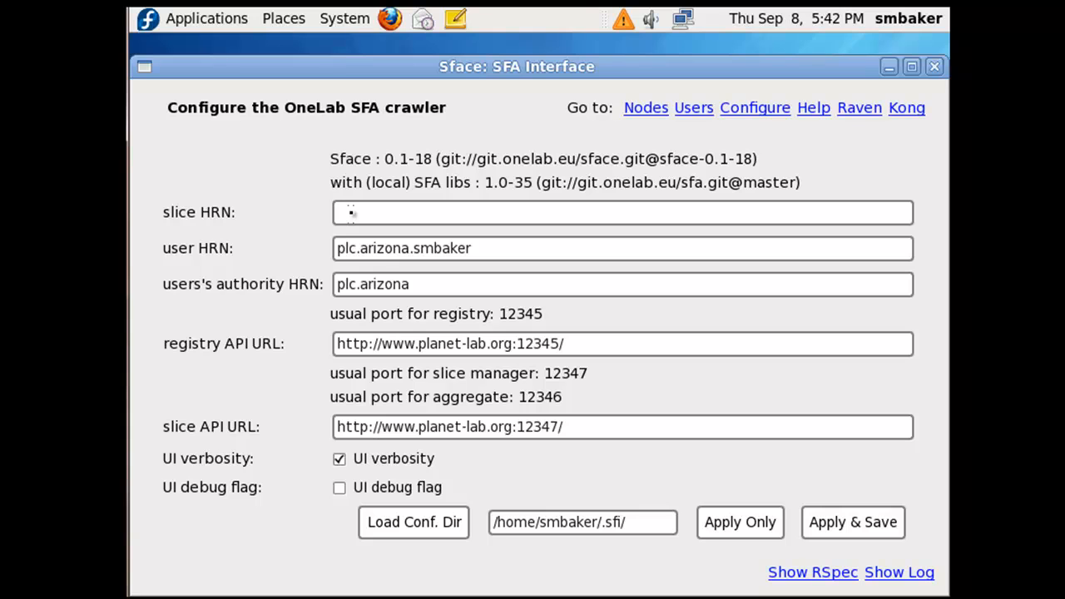
{"action": "type", "text": "plc.arizona.test"}
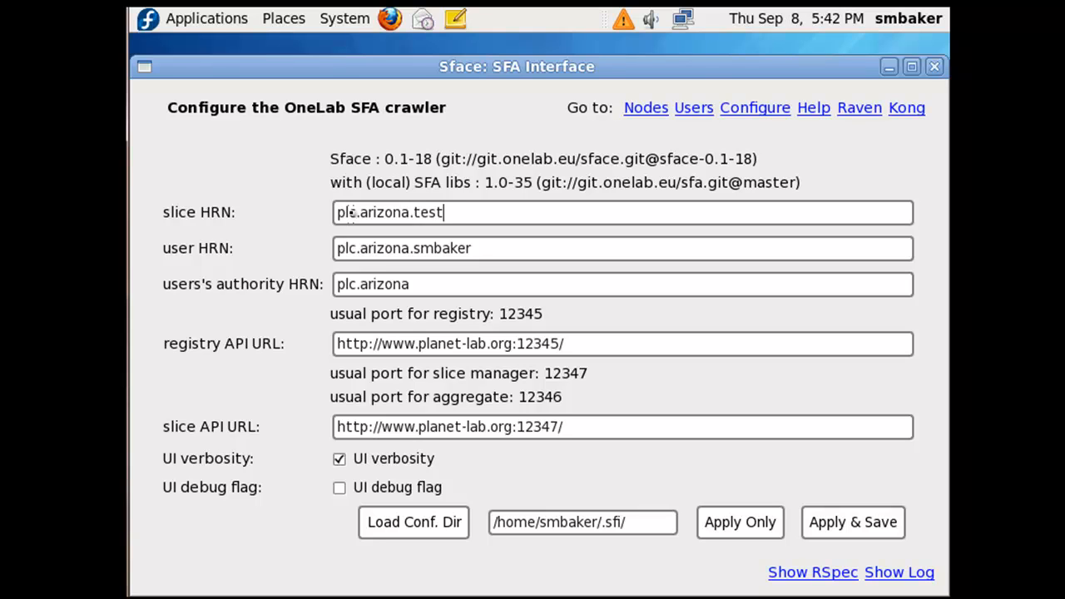
{"action": "type", "text": "35"}
{"action": "left_click", "coordinate": [870, 531]}
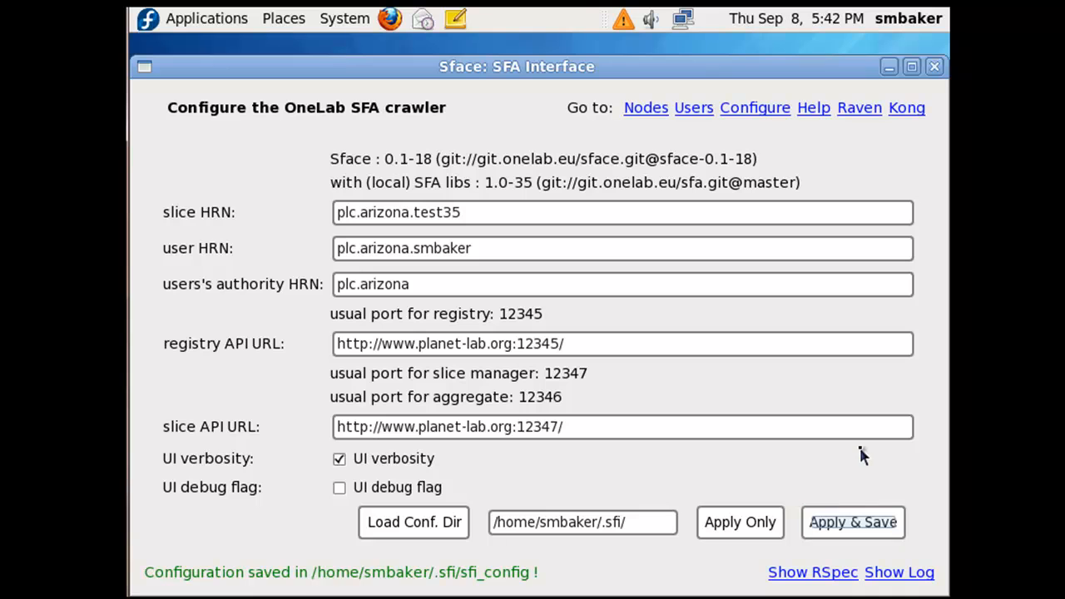
Refresh the slice data in the node view and expand the plc authority's node list
{"action": "left_click", "coordinate": [643, 115]}
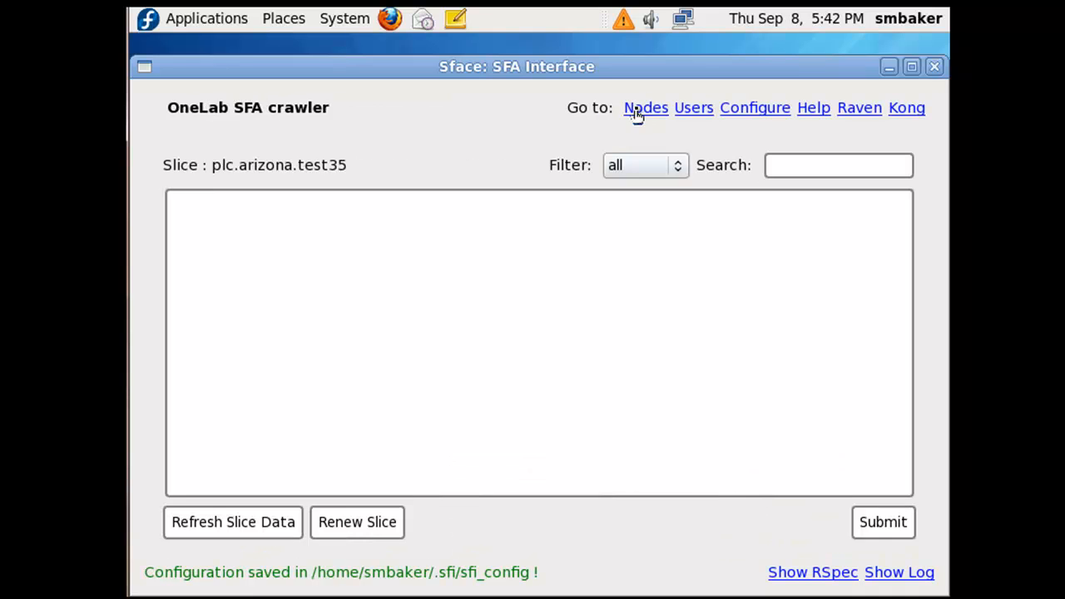
{"action": "left_click", "coordinate": [233, 526]}
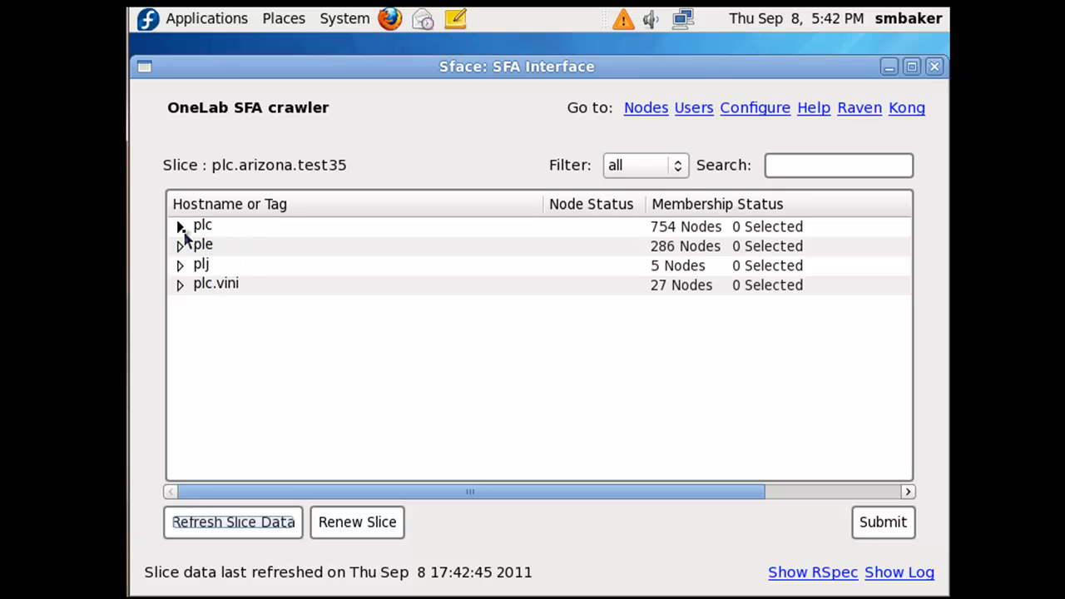
{"action": "left_click", "coordinate": [180, 227]}
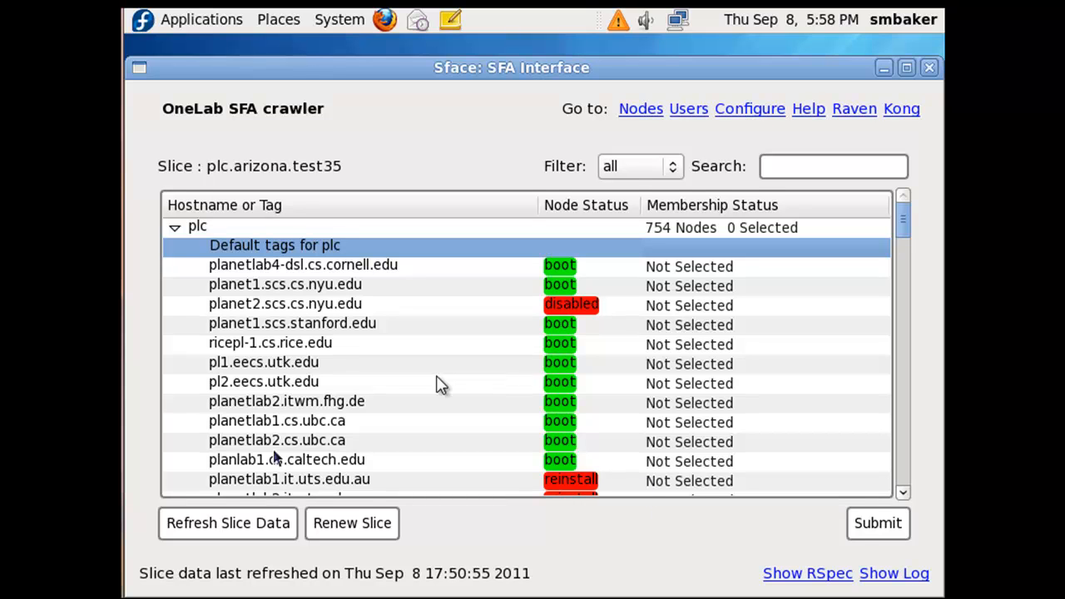
Add an initscript tag with the value stork to the default tags for plc and expand those tags
{"action": "right_click", "coordinate": [278, 250]}
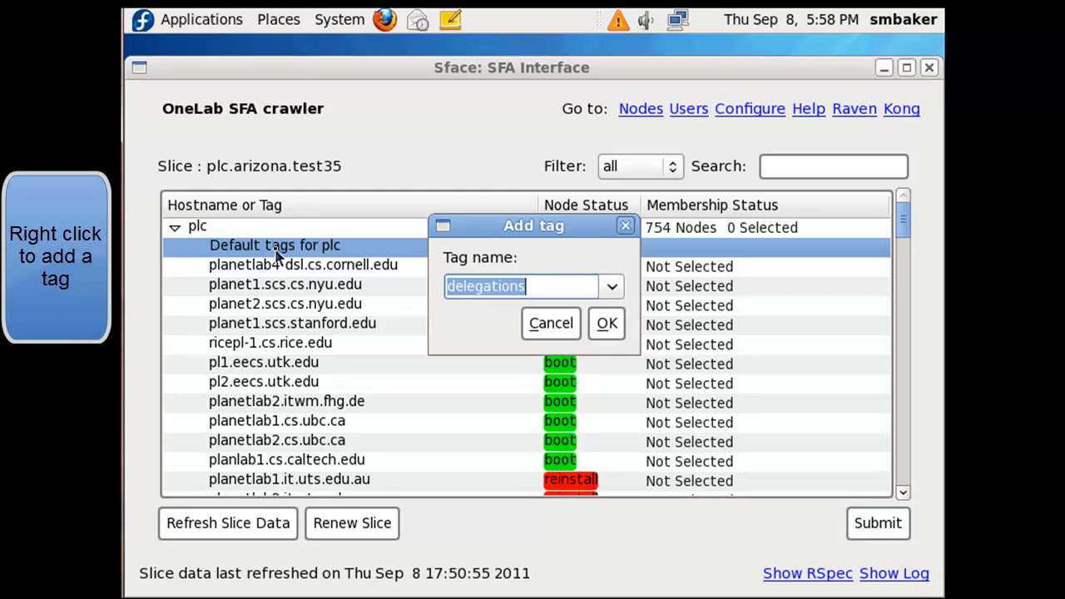
{"action": "left_click", "coordinate": [611, 292]}
{"action": "left_click", "coordinate": [542, 304]}
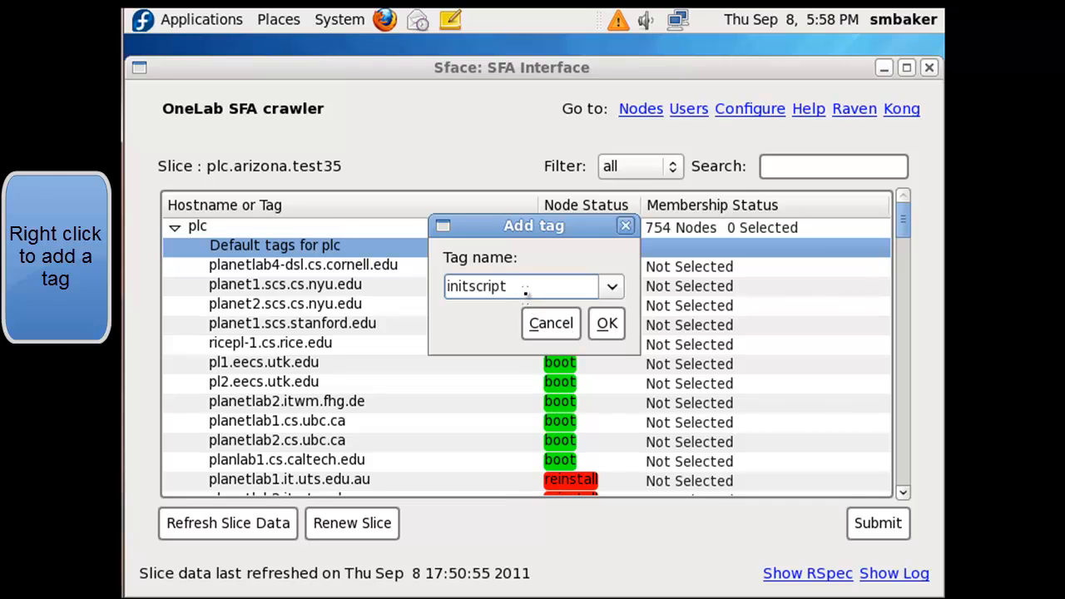
{"action": "left_click", "coordinate": [610, 327]}
{"action": "type", "text": "st"}
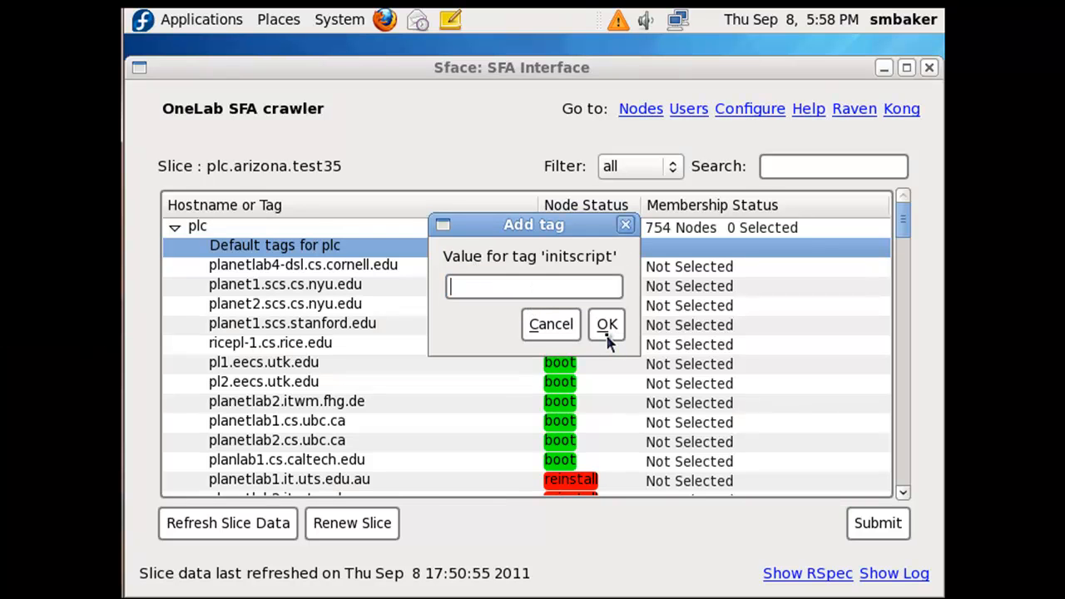
{"action": "type", "text": "ork"}
{"action": "left_click", "coordinate": [608, 326]}
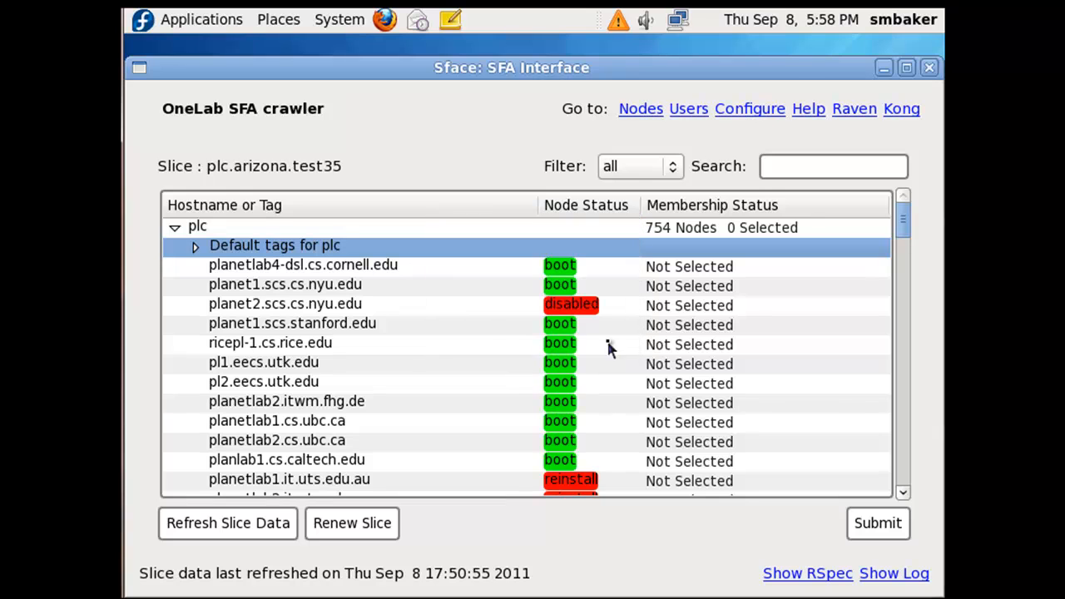
{"action": "left_click", "coordinate": [195, 247]}
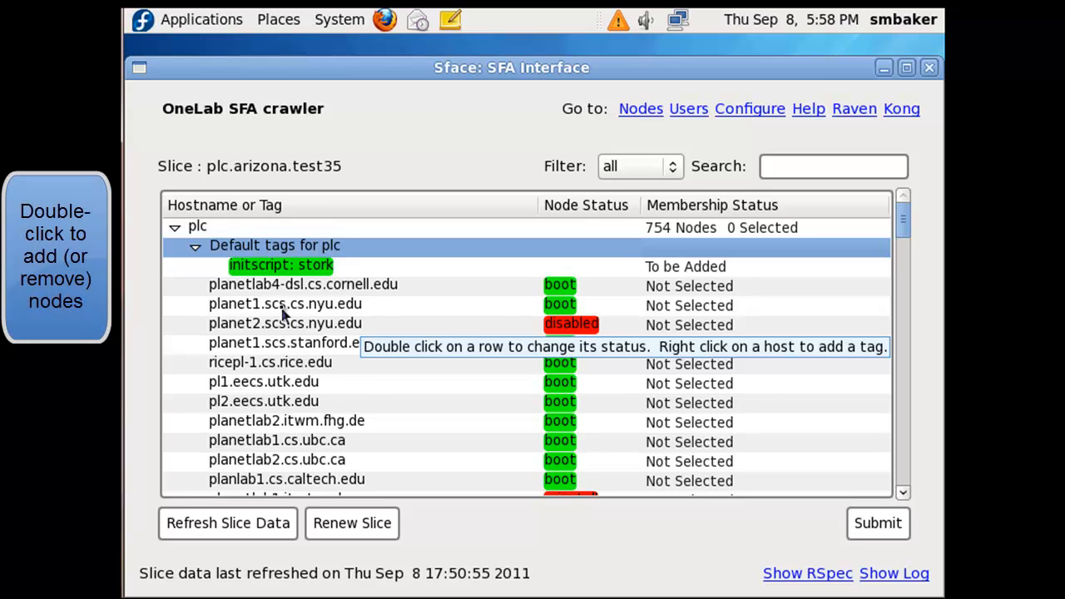
Mark the nodes planet1.scs.cs.nyu.edu, pl1.eecs.utk.edu and planetlab2.cs.ubc.ca for addition to the slice
{"action": "double_click", "coordinate": [282, 306]}
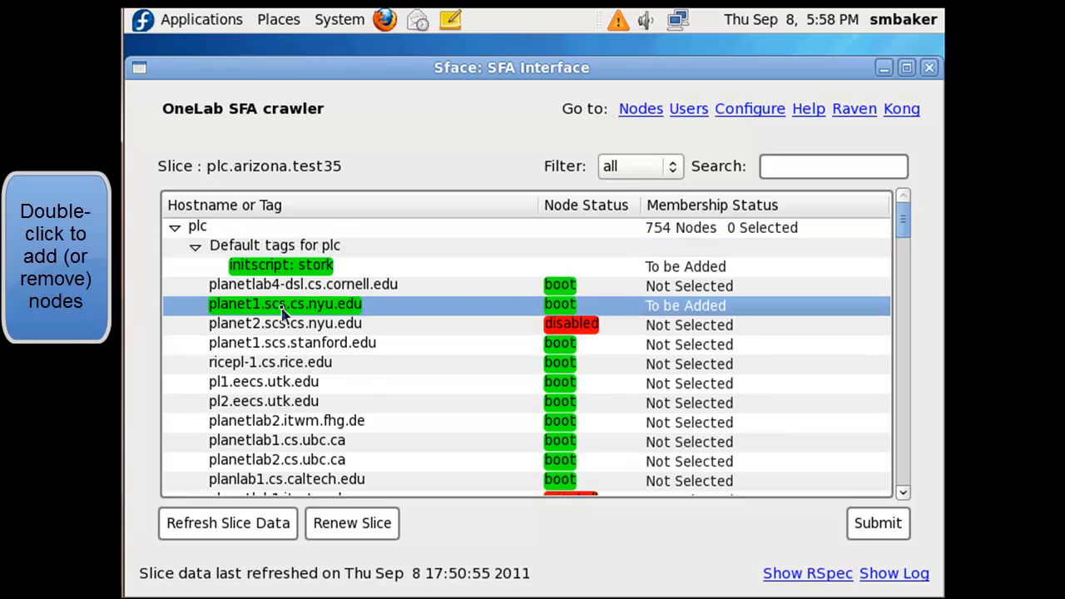
{"action": "left_click", "coordinate": [298, 371]}
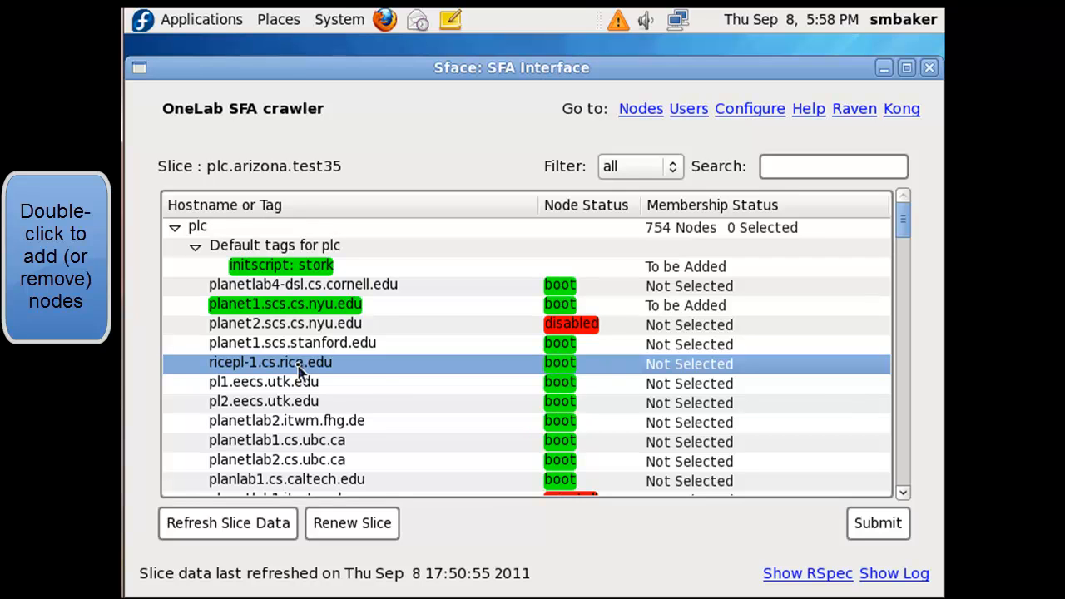
{"action": "left_click", "coordinate": [301, 381]}
{"action": "double_click", "coordinate": [304, 388]}
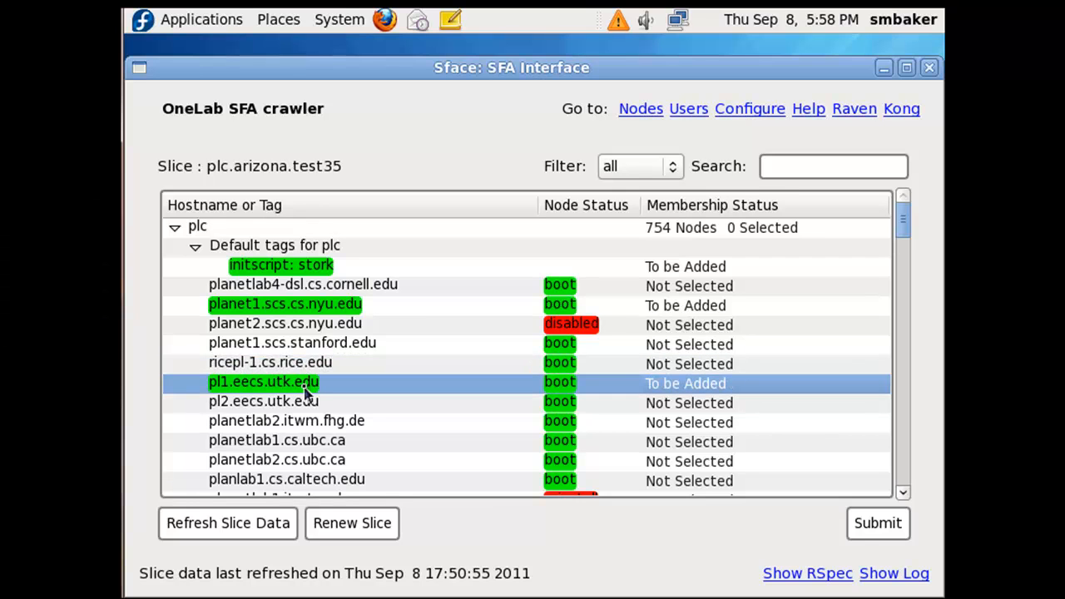
{"action": "left_click", "coordinate": [309, 402]}
{"action": "left_click", "coordinate": [319, 459]}
{"action": "double_click", "coordinate": [319, 460]}
Mark planetlab2.eecs.northwestern.edu and planetlab2.cs.cornell.edu for addition to the slice
{"action": "scroll", "coordinate": [321, 458], "scroll_direction": "down", "scroll_amount": 6}
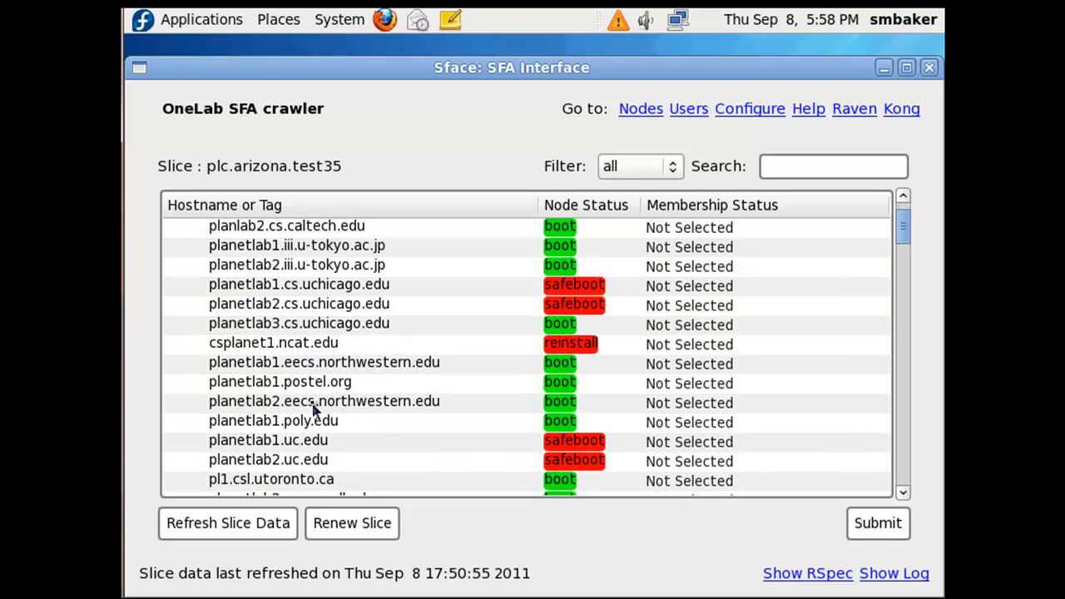
{"action": "double_click", "coordinate": [314, 402]}
{"action": "scroll", "coordinate": [329, 429], "scroll_direction": "down", "scroll_amount": 2}
{"action": "left_click", "coordinate": [304, 385]}
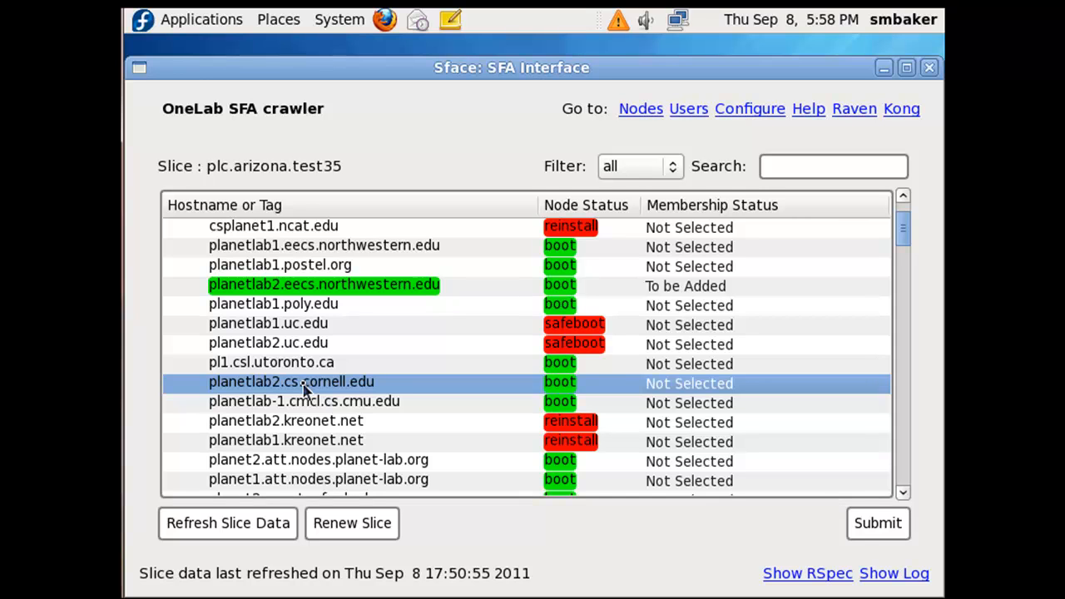
{"action": "double_click", "coordinate": [305, 385]}
Mark planetlab3.csres.utexas.edu and planetlab1.eecs.umich.edu for addition to the slice
{"action": "scroll", "coordinate": [336, 424], "scroll_direction": "down", "scroll_amount": 6}
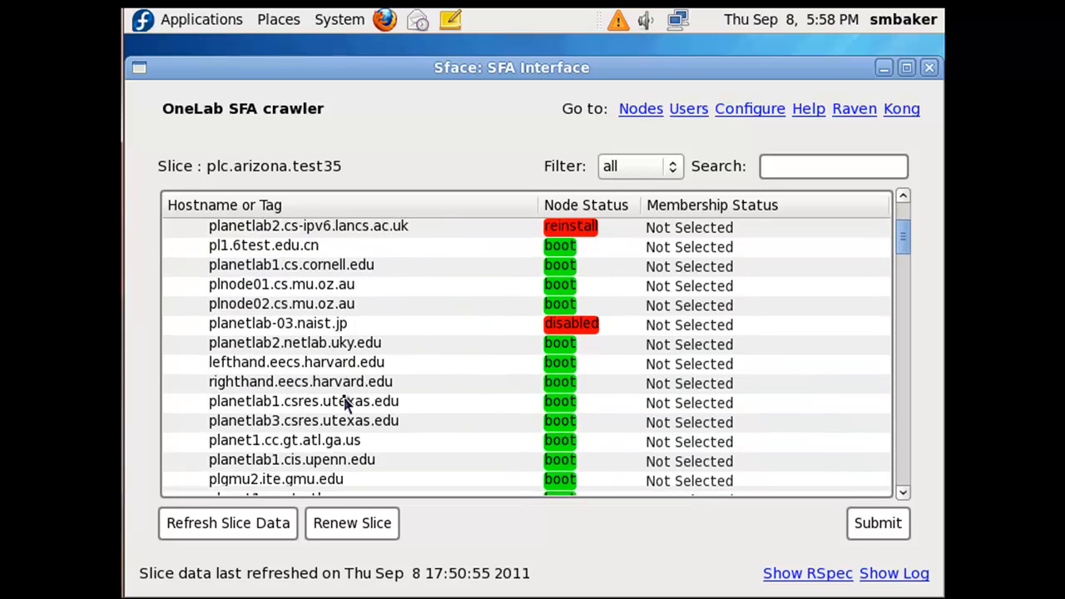
{"action": "scroll", "coordinate": [345, 402], "scroll_direction": "down", "scroll_amount": 1}
{"action": "left_click", "coordinate": [319, 349]}
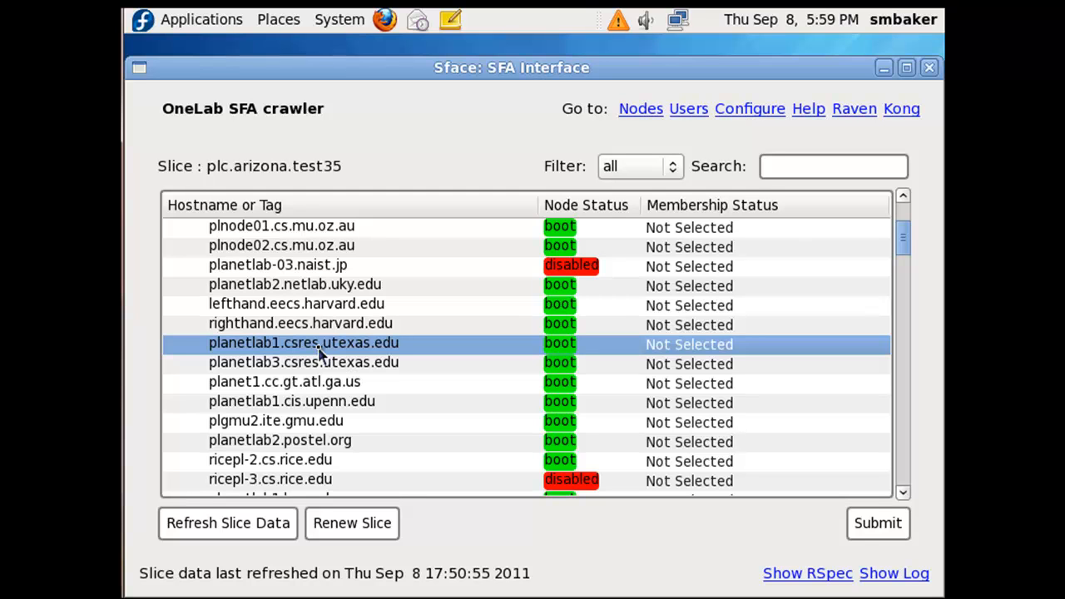
{"action": "double_click", "coordinate": [331, 364]}
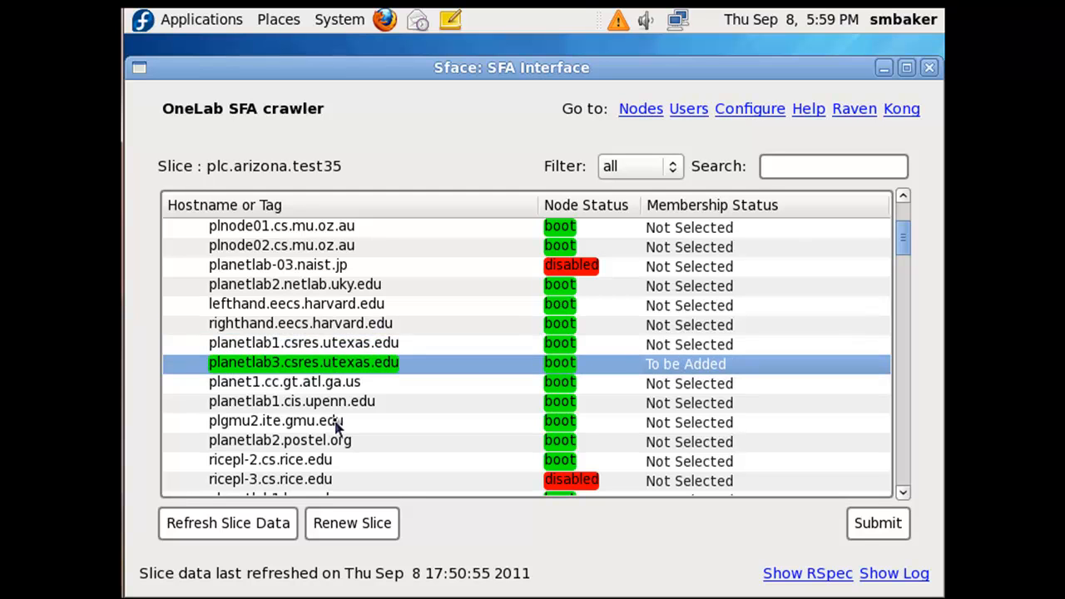
{"action": "scroll", "coordinate": [337, 421], "scroll_direction": "down", "scroll_amount": 2}
{"action": "double_click", "coordinate": [313, 404]}
Mark planetlab1.pop-ce.rnp.br and planetlab-2.cse.ohio-state.edu for addition to the slice
{"action": "scroll", "coordinate": [314, 415], "scroll_direction": "down", "scroll_amount": 5}
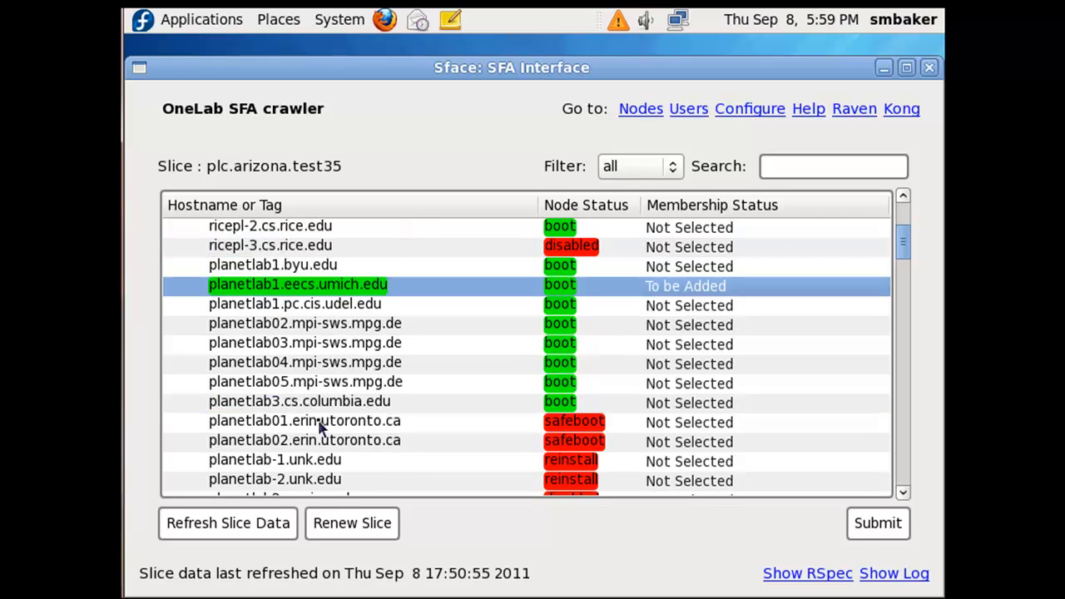
{"action": "left_click", "coordinate": [321, 463]}
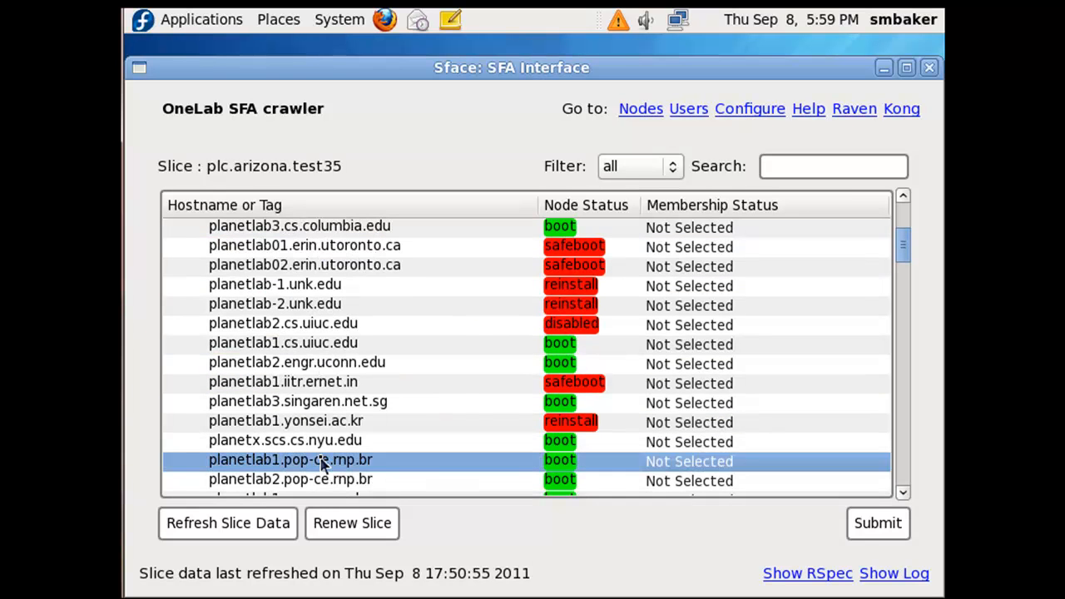
{"action": "double_click", "coordinate": [321, 464]}
{"action": "scroll", "coordinate": [326, 457], "scroll_direction": "down", "scroll_amount": 6}
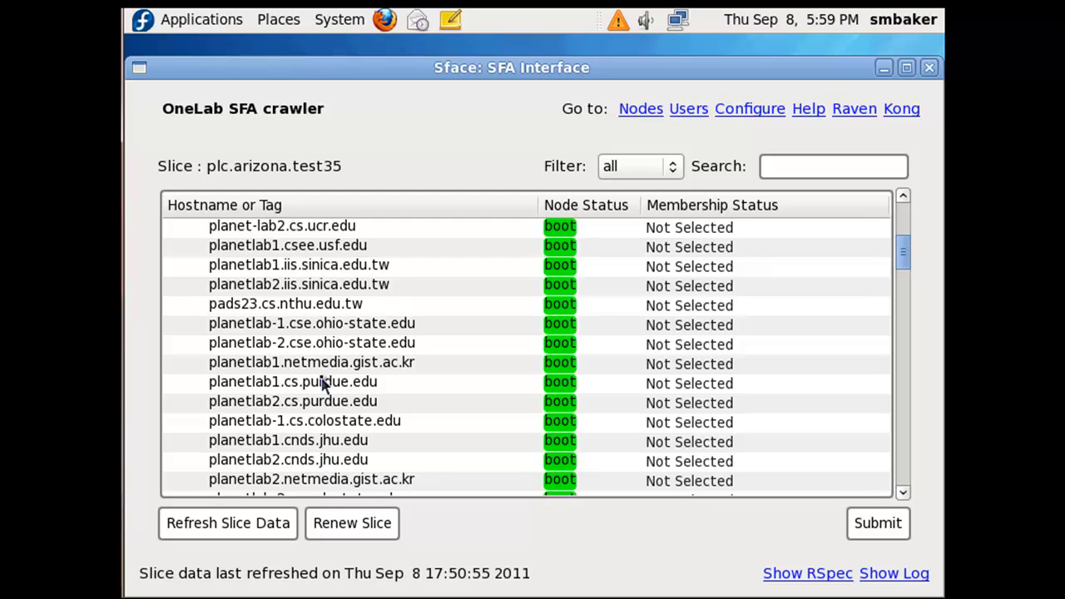
{"action": "left_click", "coordinate": [329, 349]}
{"action": "double_click", "coordinate": [328, 349]}
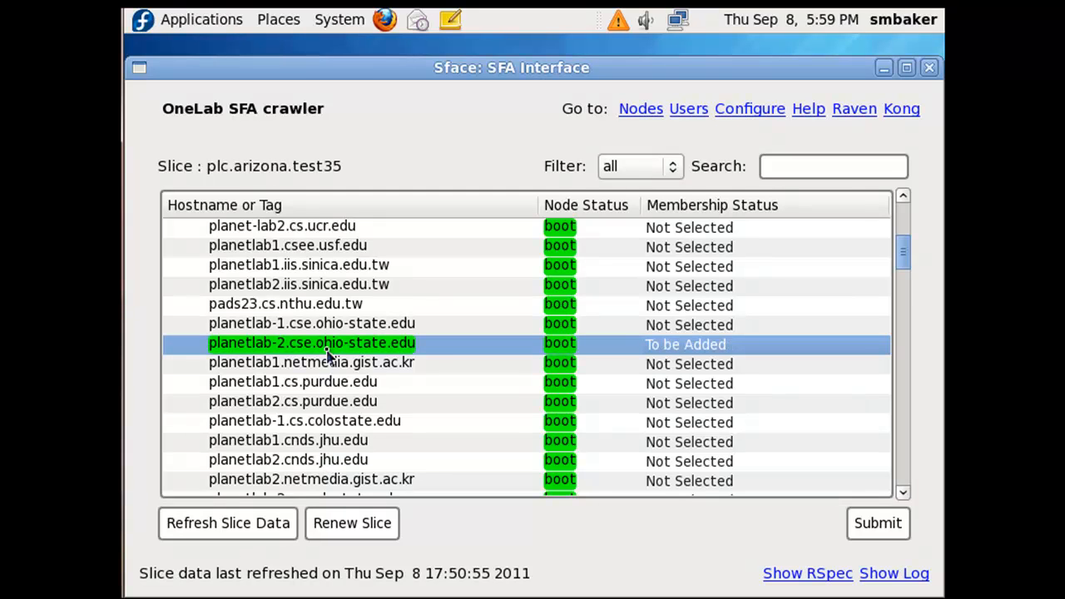
Mark planetlab-01.ece.uprm.edu, sanfrancisco.planetlab.pch.net, planetlab2.eee.hku.hk and planetlab1.uta.edu for addition to the slice
{"action": "scroll", "coordinate": [331, 391], "scroll_direction": "down", "scroll_amount": 4}
{"action": "left_click", "coordinate": [337, 426]}
{"action": "double_click", "coordinate": [337, 426]}
{"action": "scroll", "coordinate": [339, 441], "scroll_direction": "down", "scroll_amount": 4}
{"action": "left_click", "coordinate": [306, 329]}
{"action": "double_click", "coordinate": [306, 330]}
{"action": "left_click", "coordinate": [337, 463]}
{"action": "double_click", "coordinate": [337, 463]}
{"action": "scroll", "coordinate": [337, 462], "scroll_direction": "down", "scroll_amount": 4}
{"action": "left_click", "coordinate": [339, 460]}
{"action": "double_click", "coordinate": [339, 460]}
Search the nodes for oregon and mark planetlab2.cs.uoregon.edu and planetlab3.cs.uoregon.edu for addition
{"action": "left_click", "coordinate": [820, 168]}
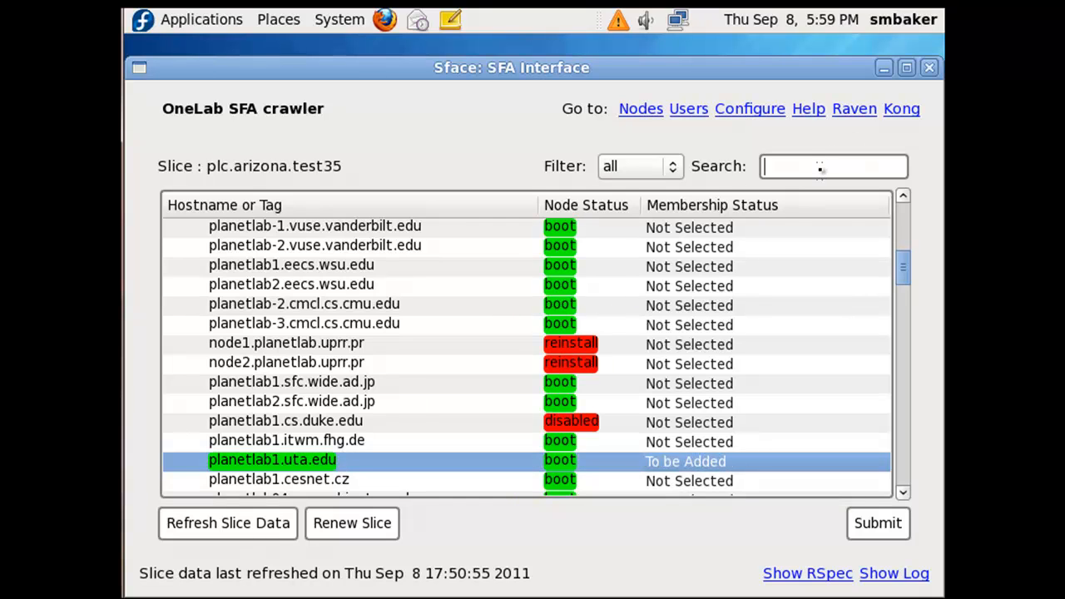
{"action": "type", "text": "oregon"}
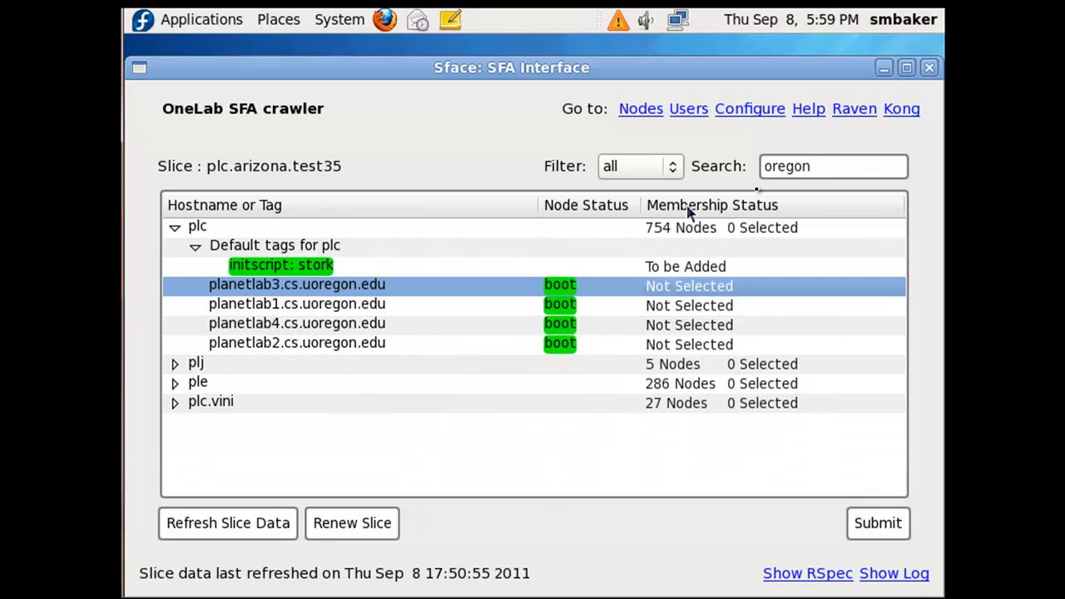
{"action": "double_click", "coordinate": [344, 343]}
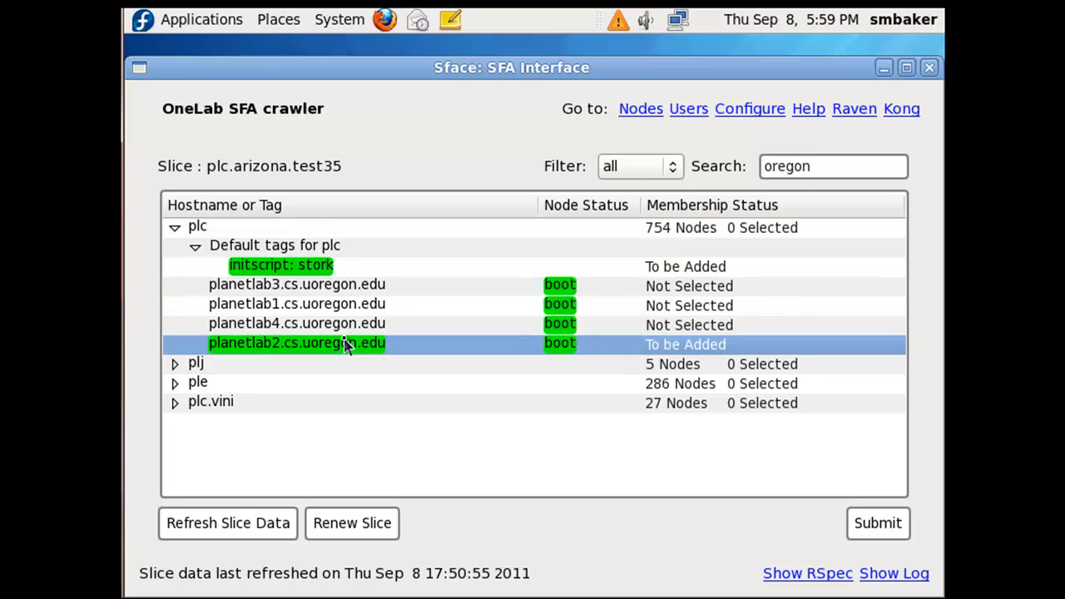
{"action": "double_click", "coordinate": [333, 285]}
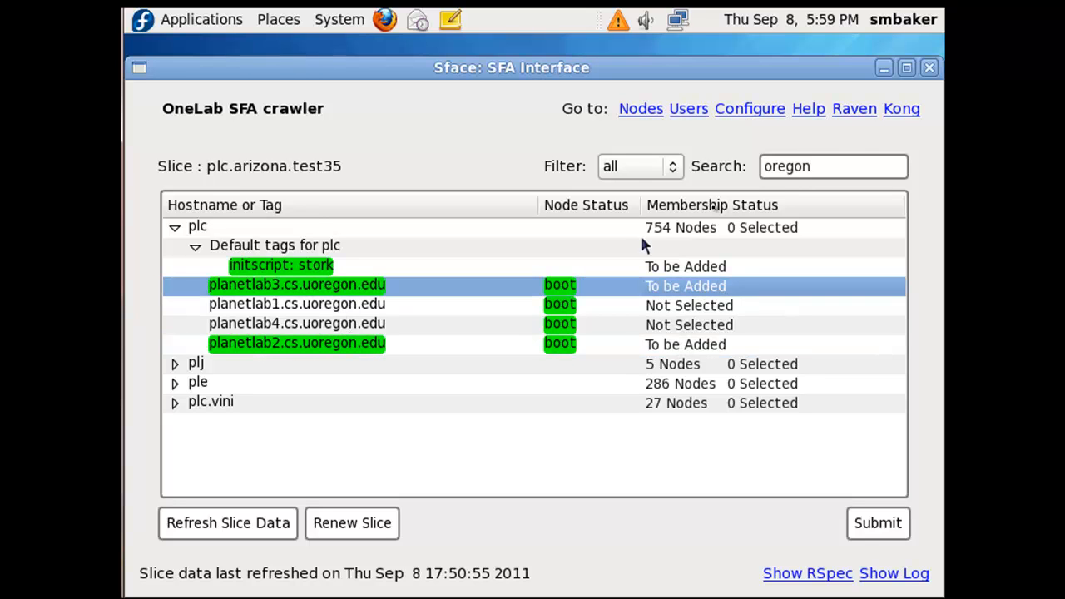
Search the nodes for arizona and mark planetlab1.arizona-gigapop.net and planetlab3.arizona-gigapop.net for addition
{"action": "left_click", "coordinate": [837, 171]}
{"action": "key", "text": "BackSpace"}
{"action": "key", "text": "BackSpace"}
{"action": "key", "text": "BackSpace"}
{"action": "key", "text": "BackSpace"}
{"action": "key", "text": "BackSpace"}
{"action": "key", "text": "BackSpace"}
{"action": "type", "text": "arizona"}
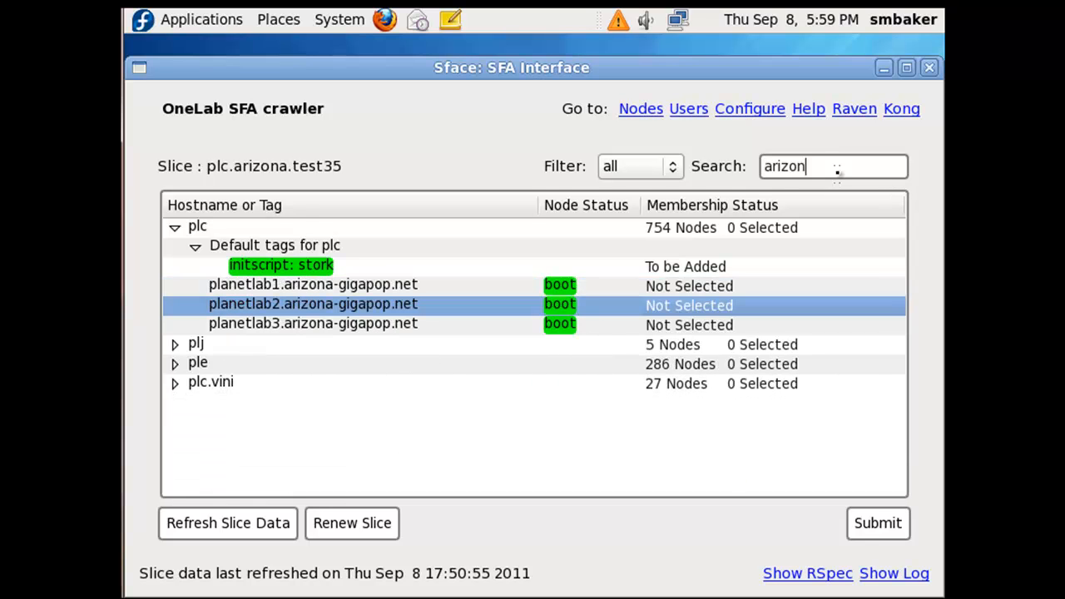
{"action": "double_click", "coordinate": [352, 286]}
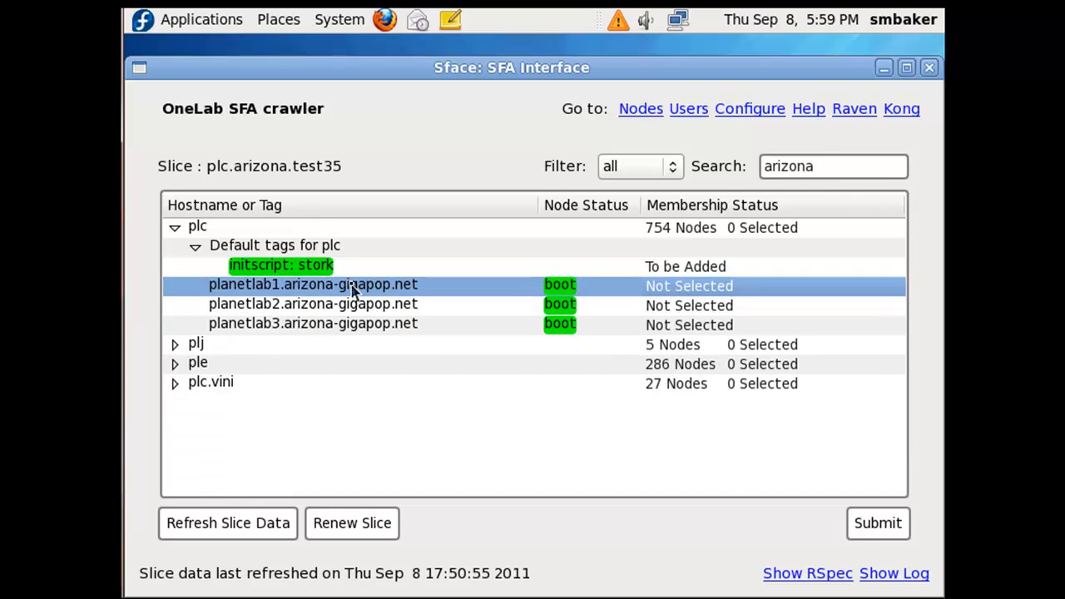
{"action": "double_click", "coordinate": [356, 324]}
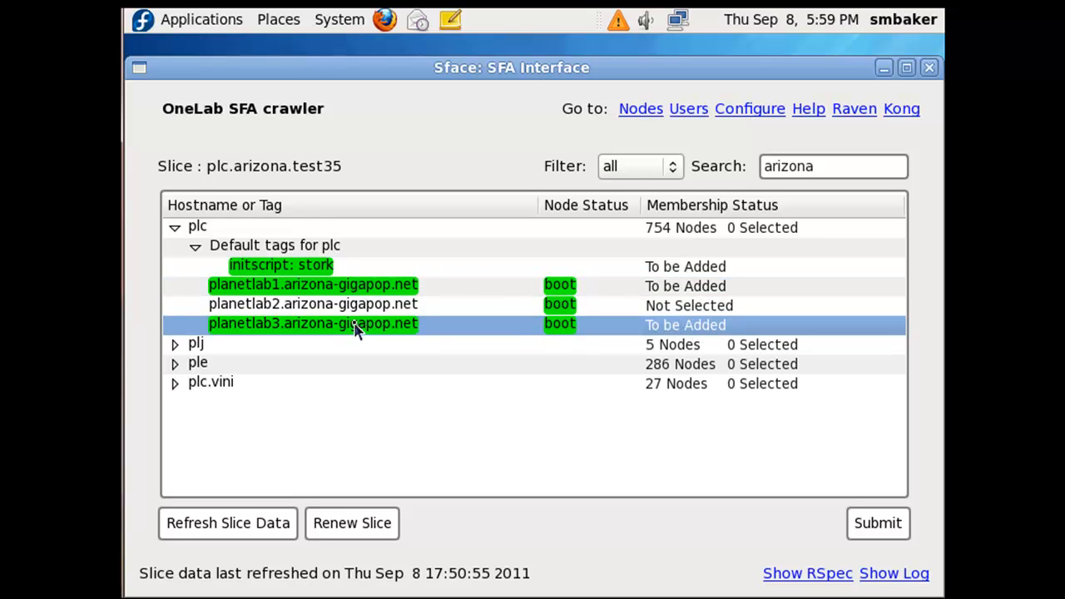
Clear the node search and submit the pending node and tag additions to the slice
{"action": "left_click", "coordinate": [859, 167]}
{"action": "key", "text": "BackSpace"}
{"action": "key", "text": "BackSpace"}
{"action": "key", "text": "BackSpace"}
{"action": "key", "text": "BackSpace"}
{"action": "key", "text": "BackSpace"}
{"action": "key", "text": "BackSpace"}
{"action": "key", "text": "BackSpace"}
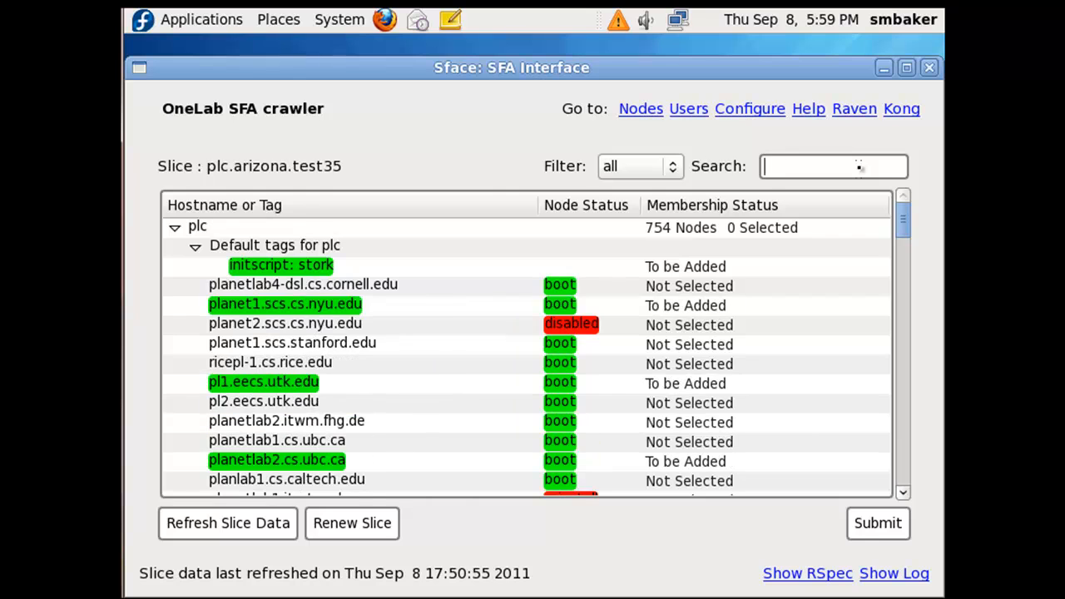
{"action": "left_click", "coordinate": [880, 525]}
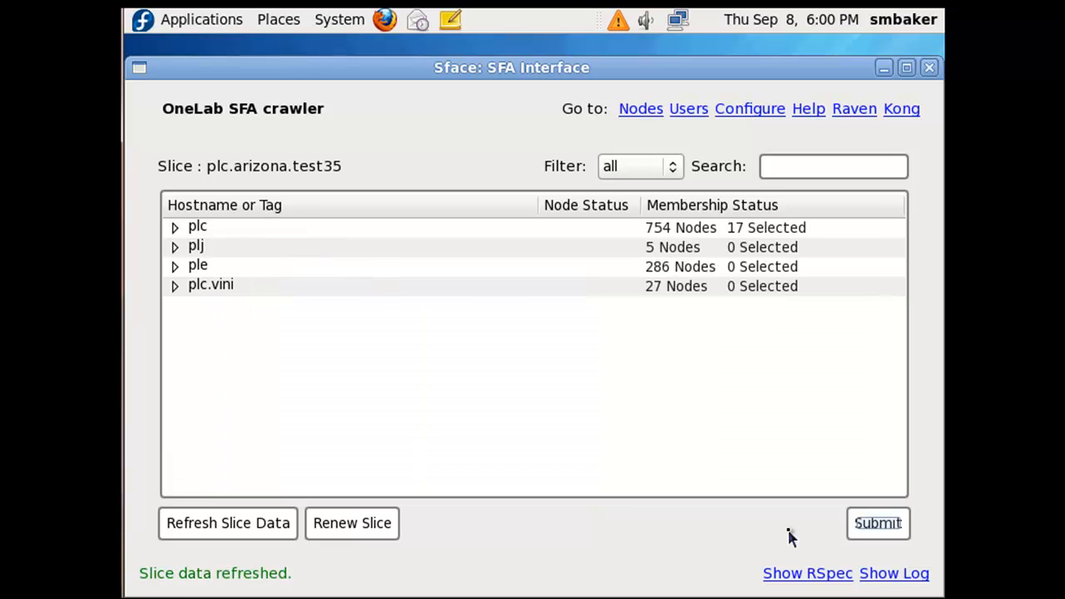
Expand the plc authority and its default tags to check the submitted nodes and tag, and collapse the tags again
{"action": "left_click", "coordinate": [175, 228]}
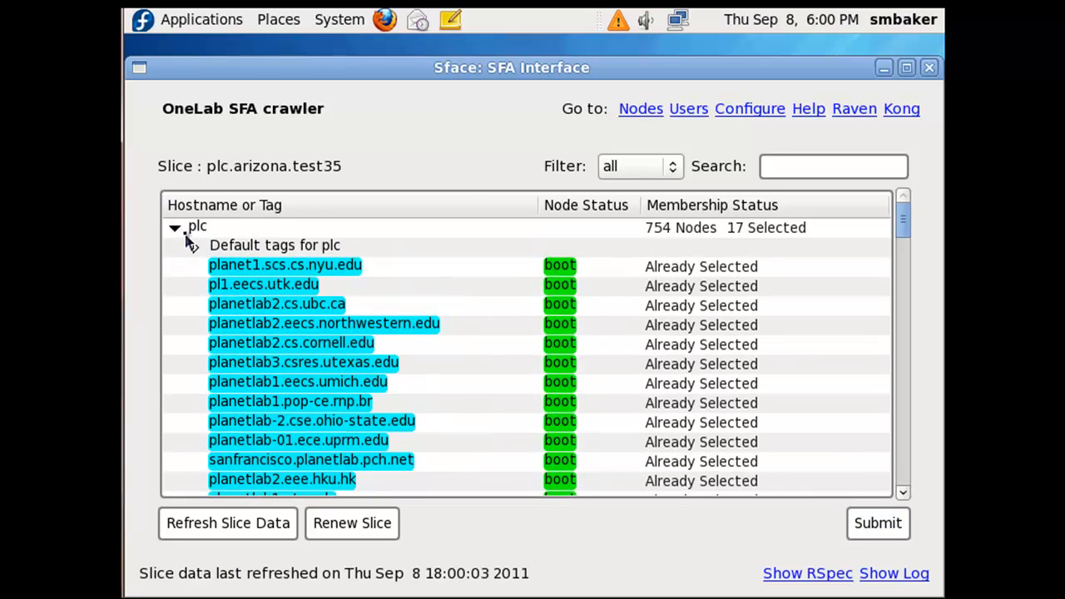
{"action": "left_click", "coordinate": [195, 247]}
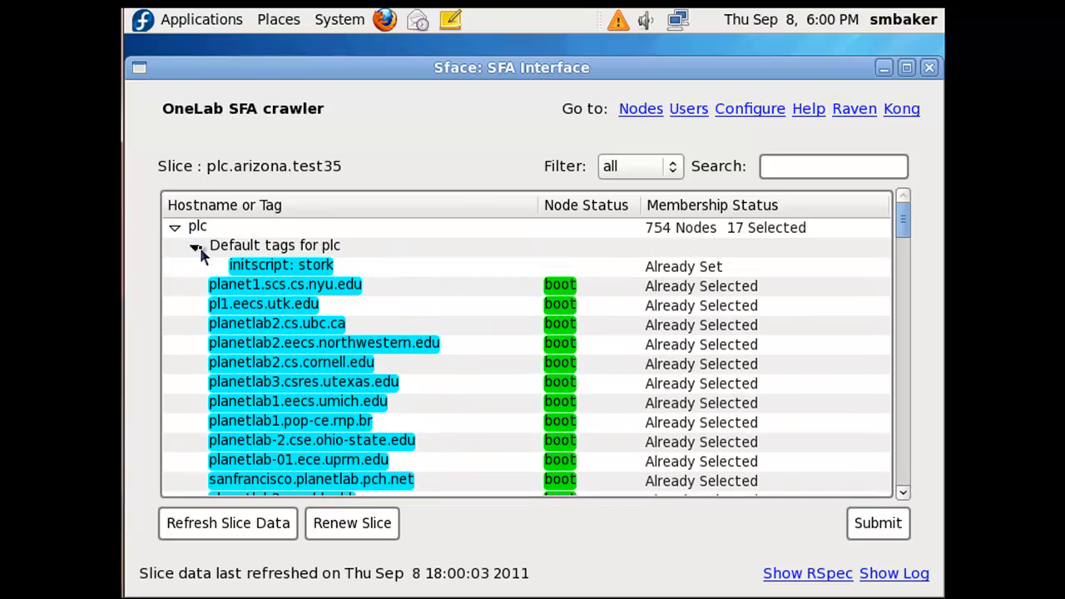
{"action": "left_click", "coordinate": [196, 250]}
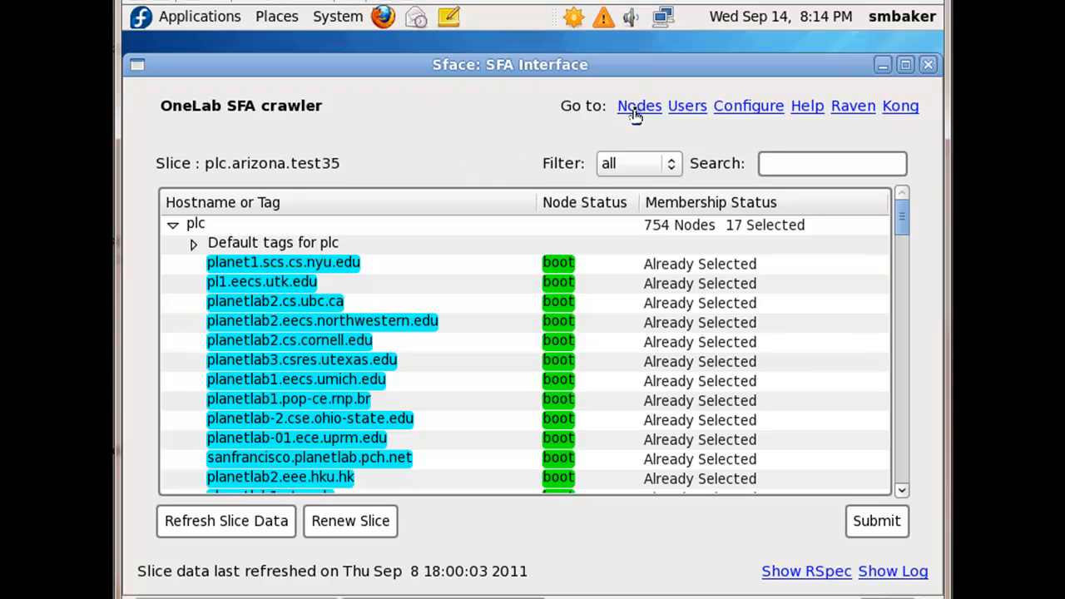
Start a new Raven experiment and create its container directory my_experiment inside the home directory
{"action": "left_click", "coordinate": [854, 111]}
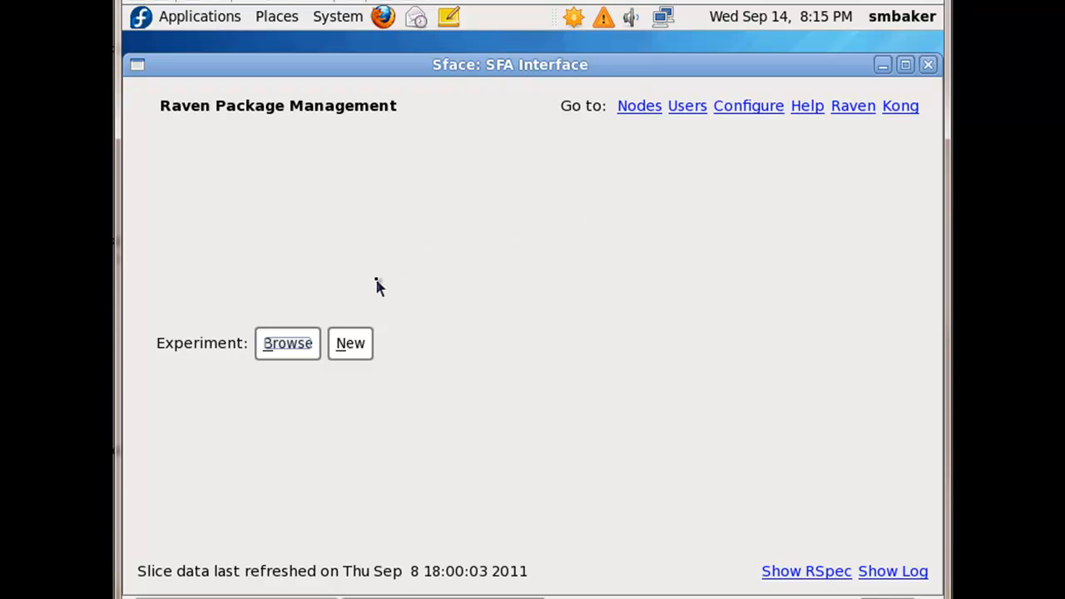
{"action": "left_click", "coordinate": [364, 351]}
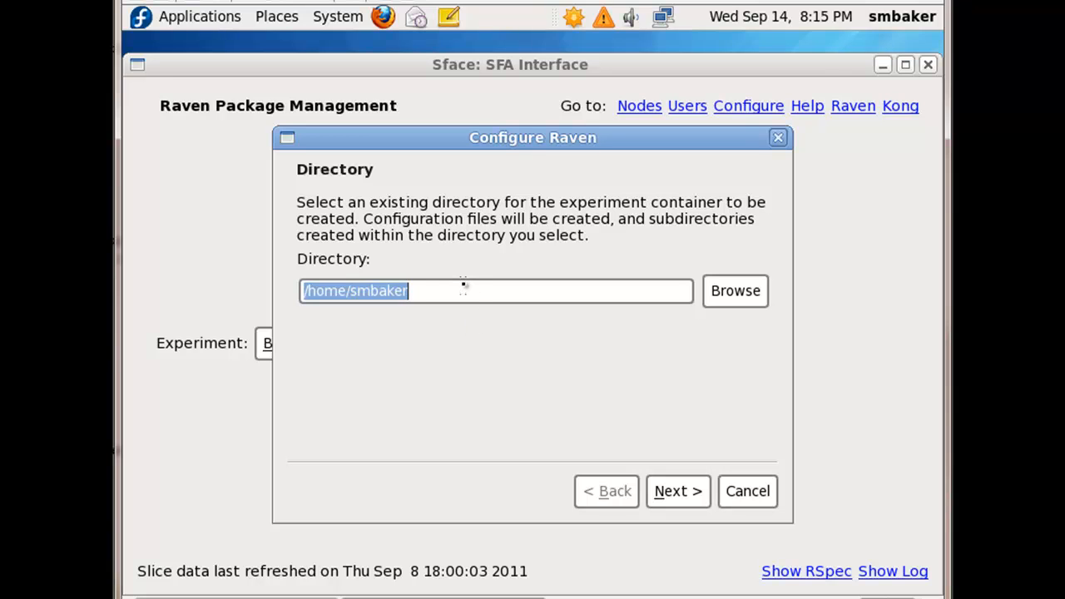
{"action": "left_click", "coordinate": [463, 287]}
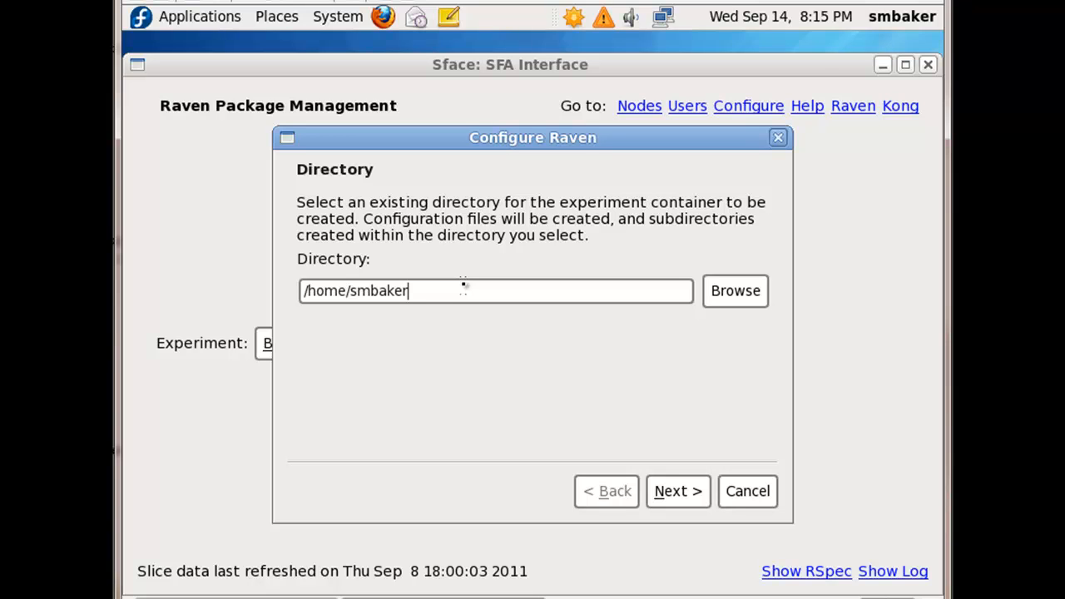
{"action": "type", "text": "/my_experiment"}
{"action": "left_click_drag", "start_coordinate": [473, 289], "coordinate": [513, 316]}
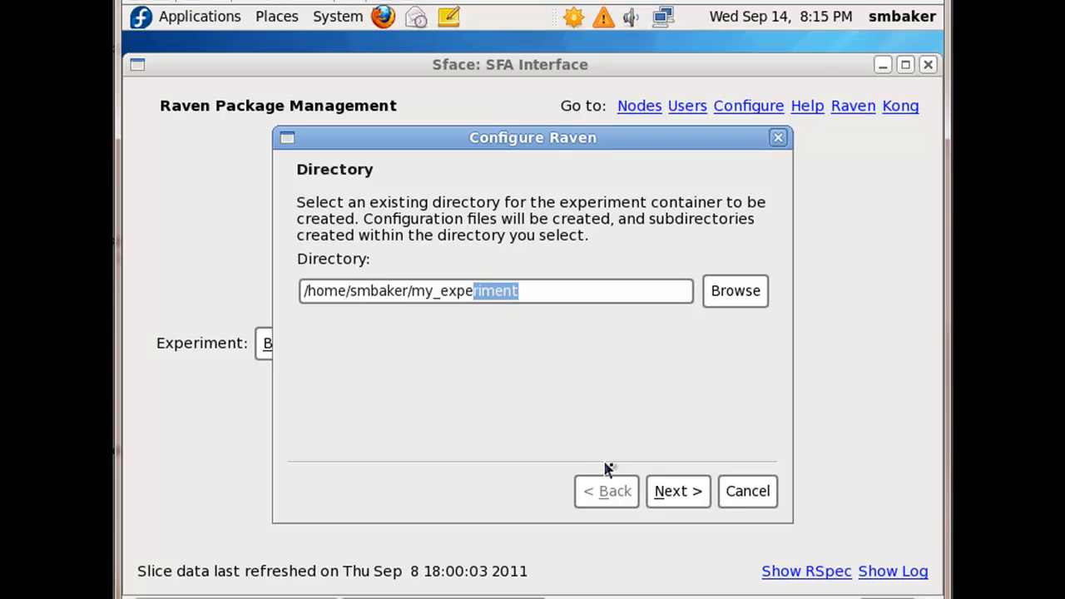
{"action": "left_click", "coordinate": [622, 287]}
{"action": "left_click", "coordinate": [685, 496]}
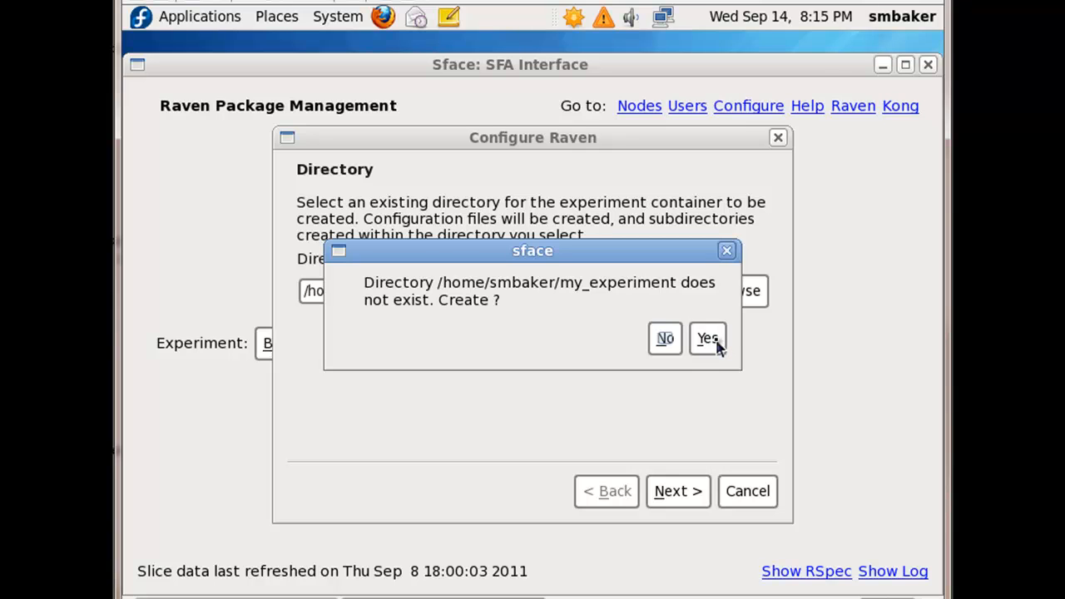
{"action": "left_click", "coordinate": [707, 338]}
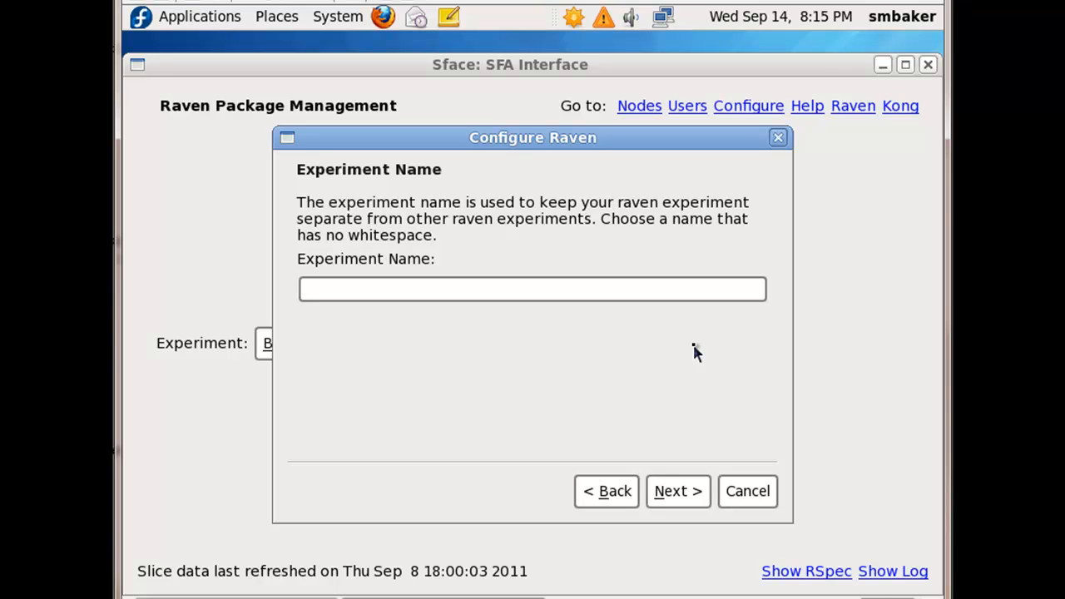
Name the experiment raventutorial and accept the prefilled private key and credential files
{"action": "type", "text": "raventutorial"}
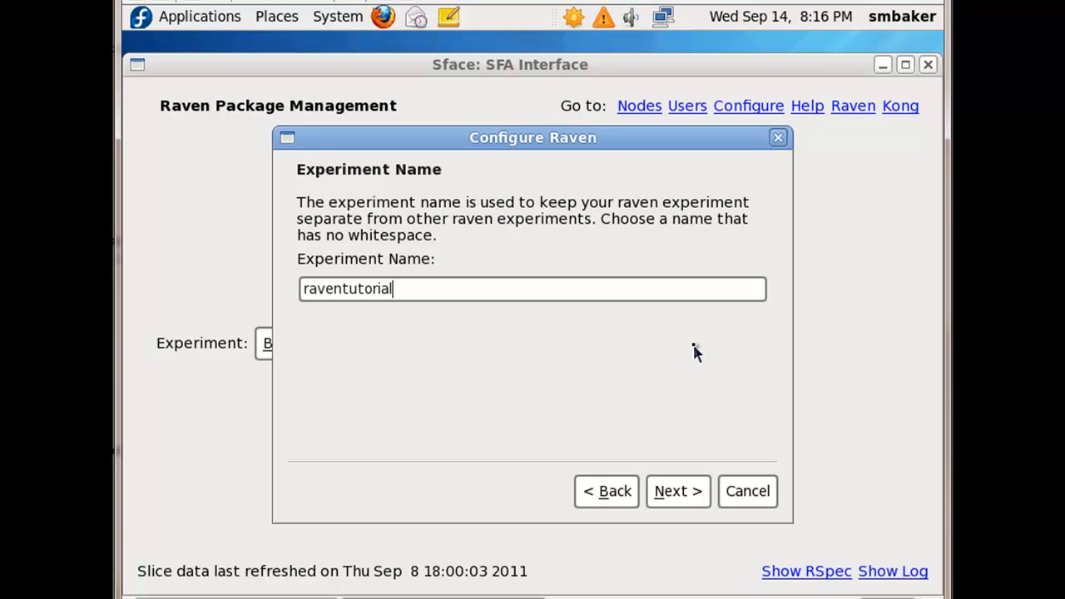
{"action": "left_click", "coordinate": [674, 494]}
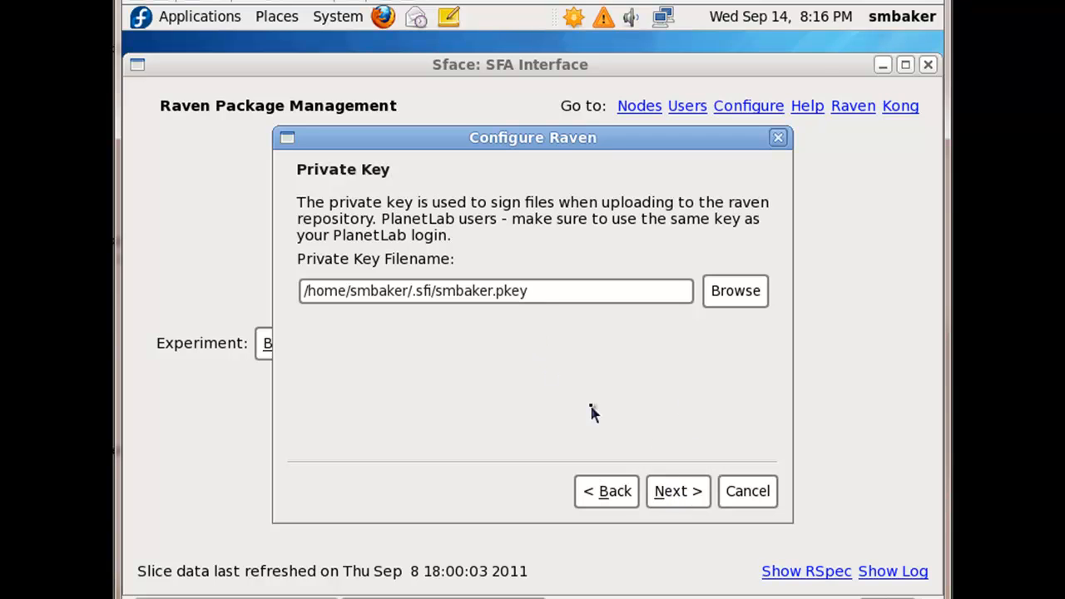
{"action": "left_click", "coordinate": [678, 493]}
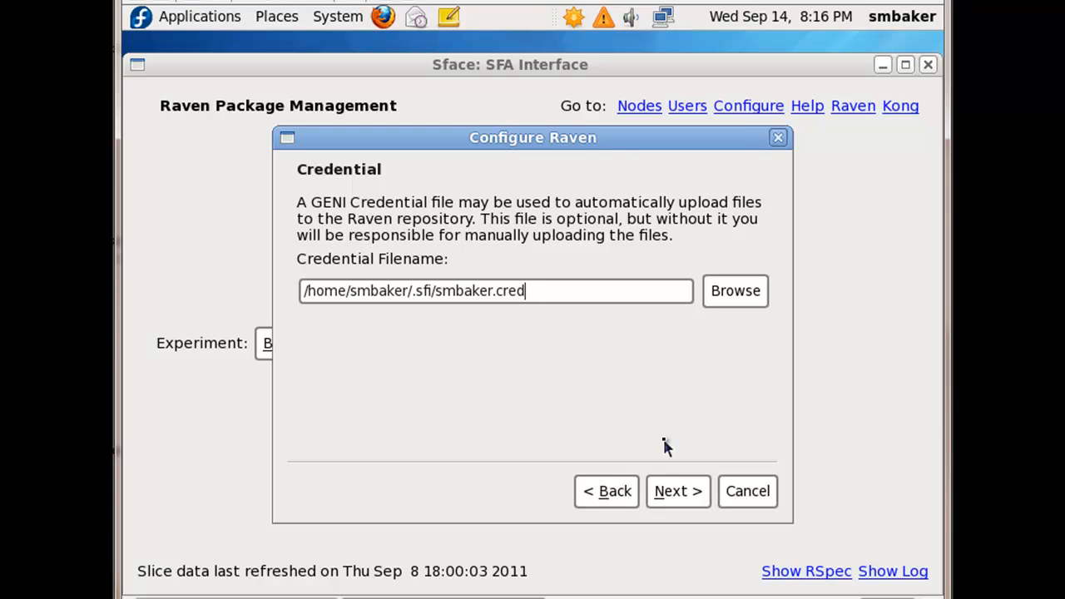
{"action": "left_click", "coordinate": [688, 495]}
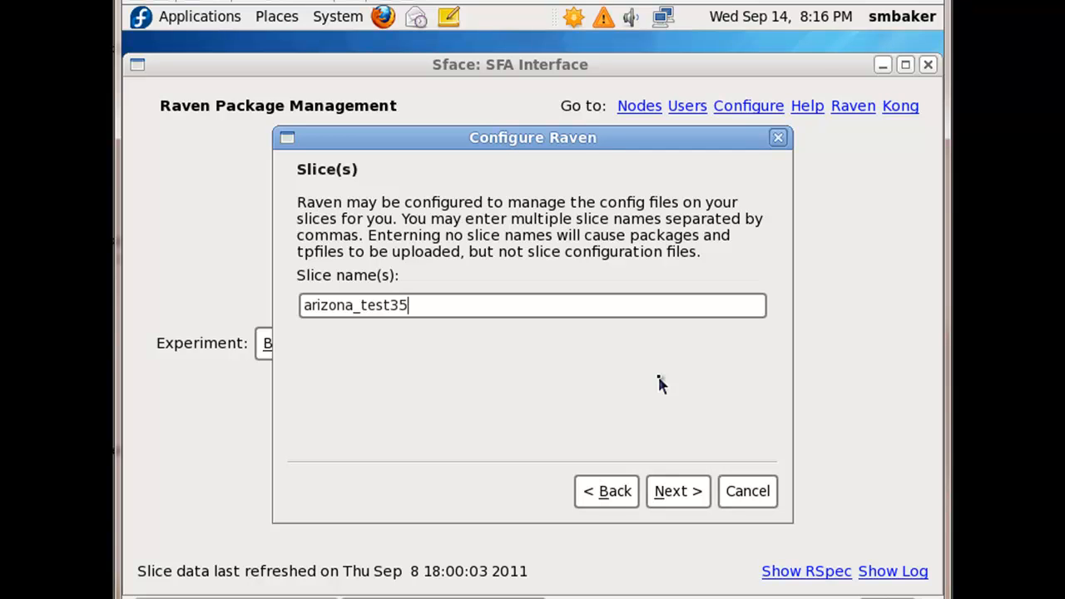
Accept slice arizona_test35 and finish the Raven configuration with package management and the Stork, Owl and Kong services enabled
{"action": "left_click", "coordinate": [681, 499]}
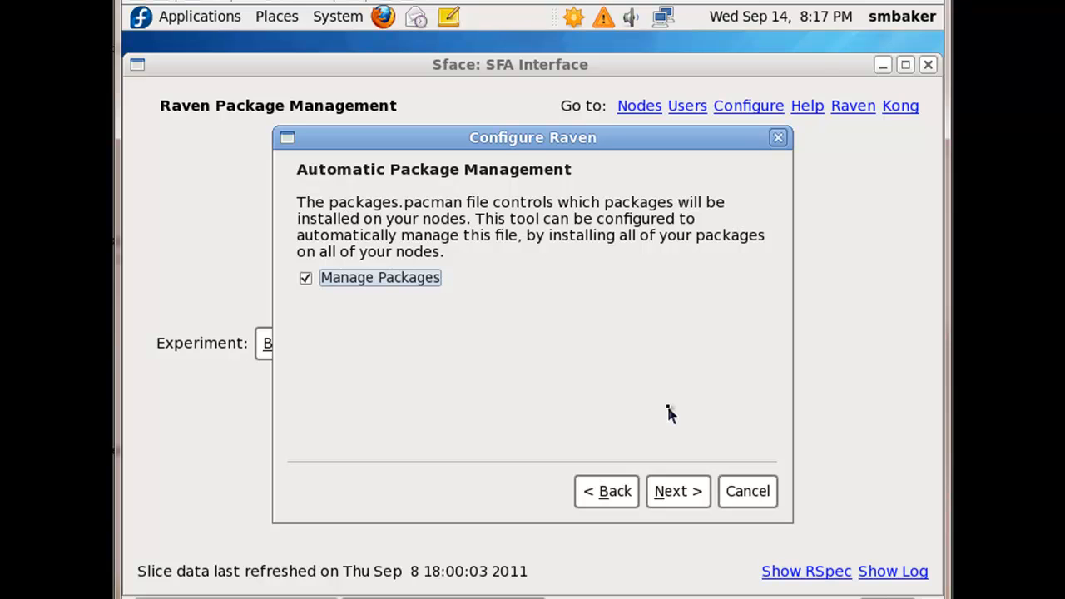
{"action": "left_click", "coordinate": [672, 492]}
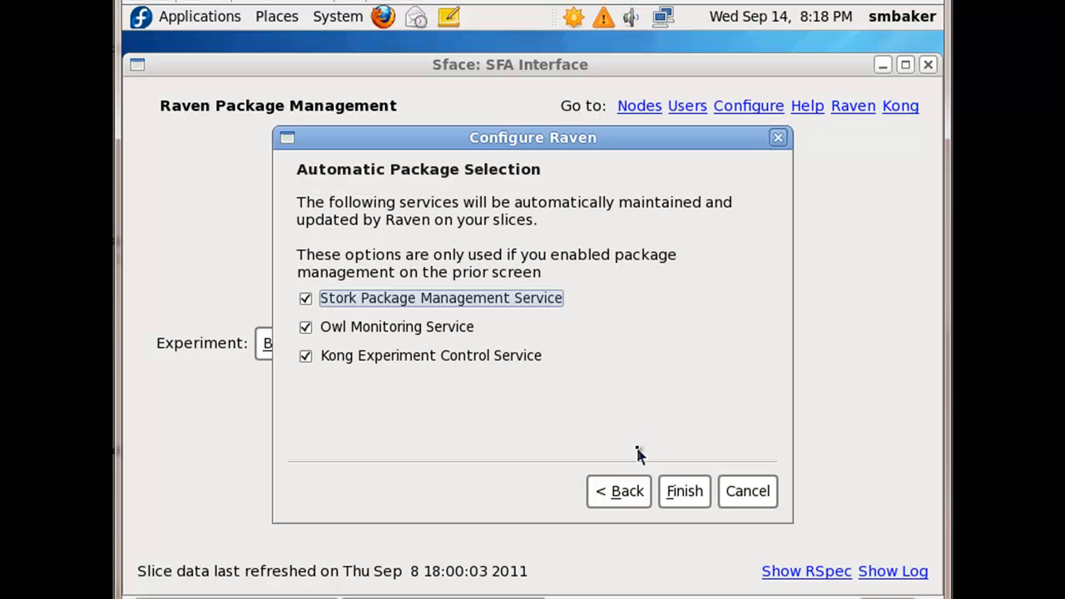
{"action": "left_click", "coordinate": [682, 493]}
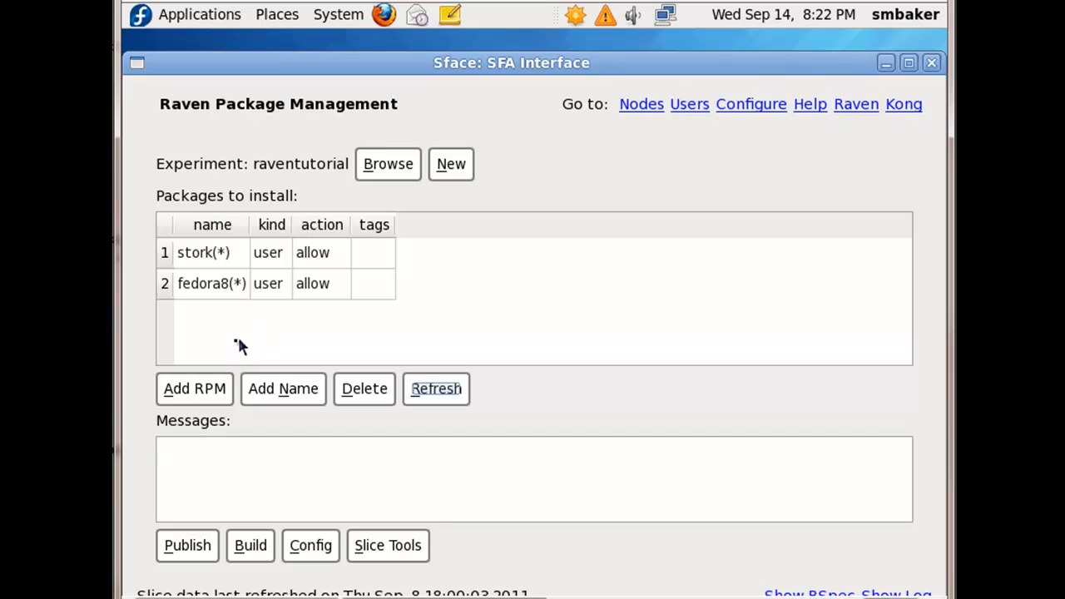
Publish the raventutorial experiment and review the build, trust, signing and upload messages through to the end
{"action": "left_click", "coordinate": [198, 550]}
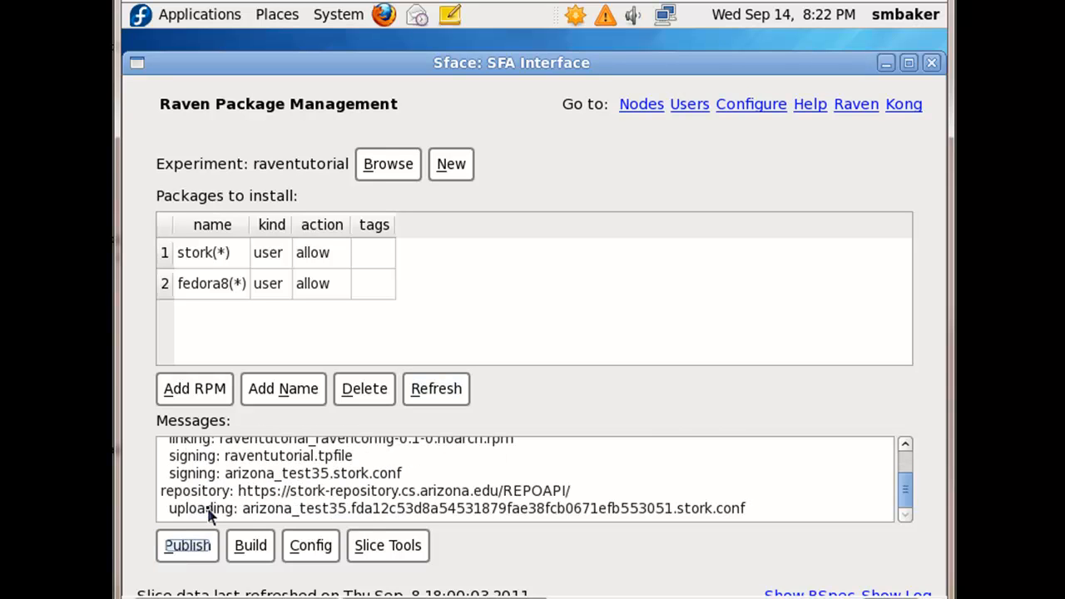
{"action": "left_click_drag", "start_coordinate": [906, 497], "coordinate": [910, 471]}
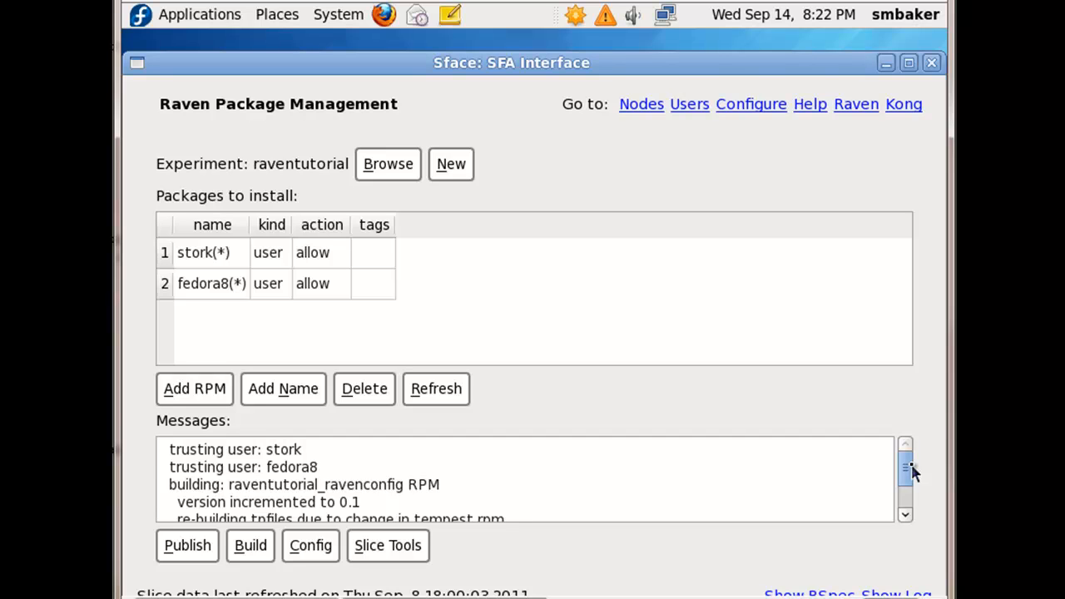
{"action": "left_click_drag", "start_coordinate": [911, 477], "coordinate": [912, 480]}
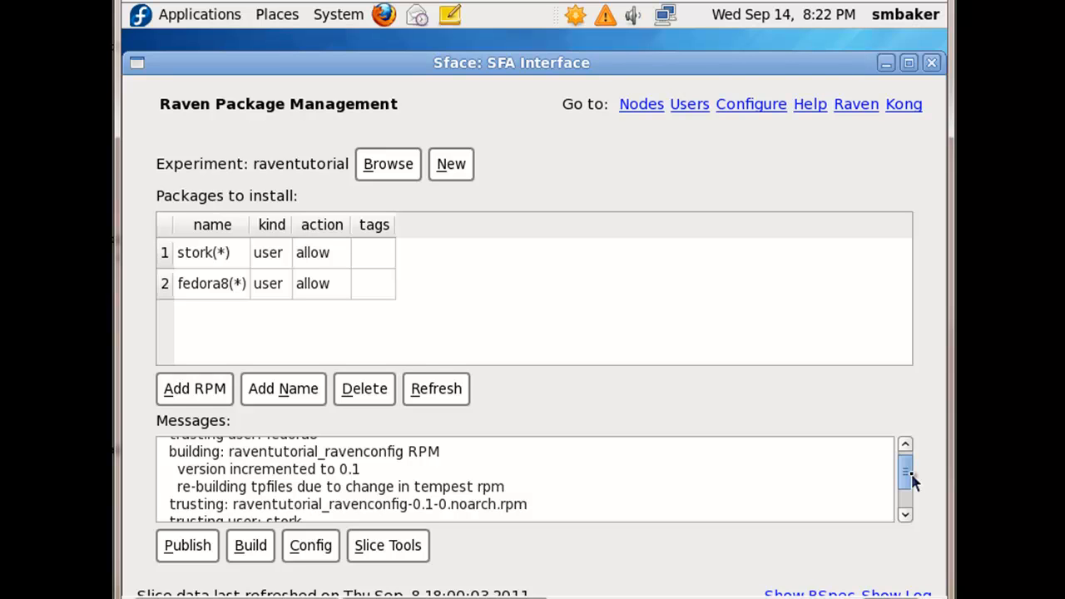
{"action": "left_click_drag", "start_coordinate": [911, 480], "coordinate": [912, 479]}
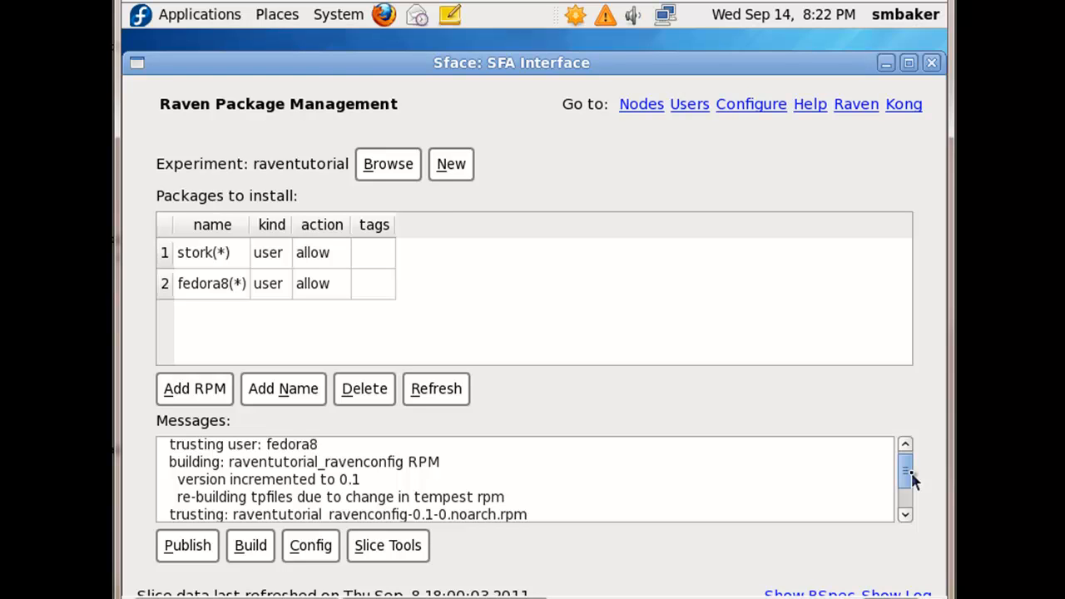
{"action": "scroll", "coordinate": [911, 476], "scroll_direction": "up", "scroll_amount": 1}
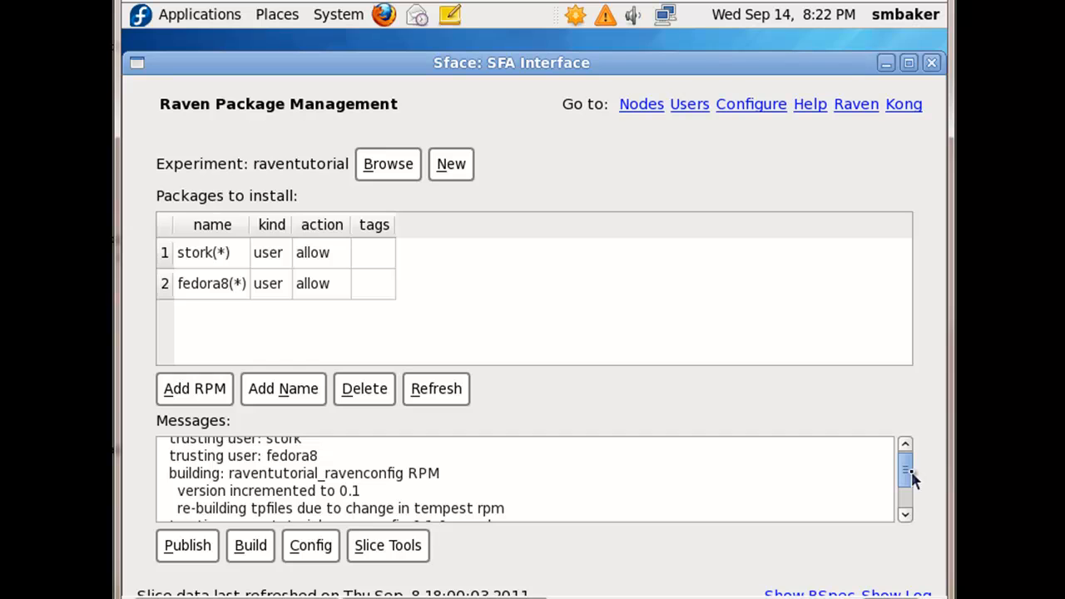
{"action": "scroll", "coordinate": [910, 476], "scroll_direction": "down", "scroll_amount": 2}
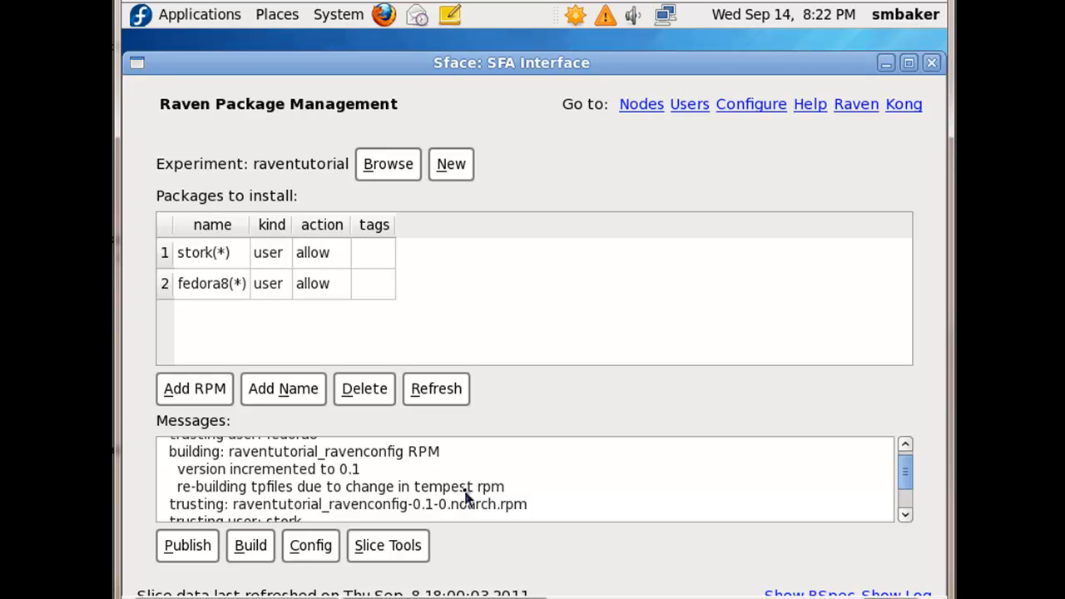
{"action": "scroll", "coordinate": [909, 484], "scroll_direction": "down", "scroll_amount": 1}
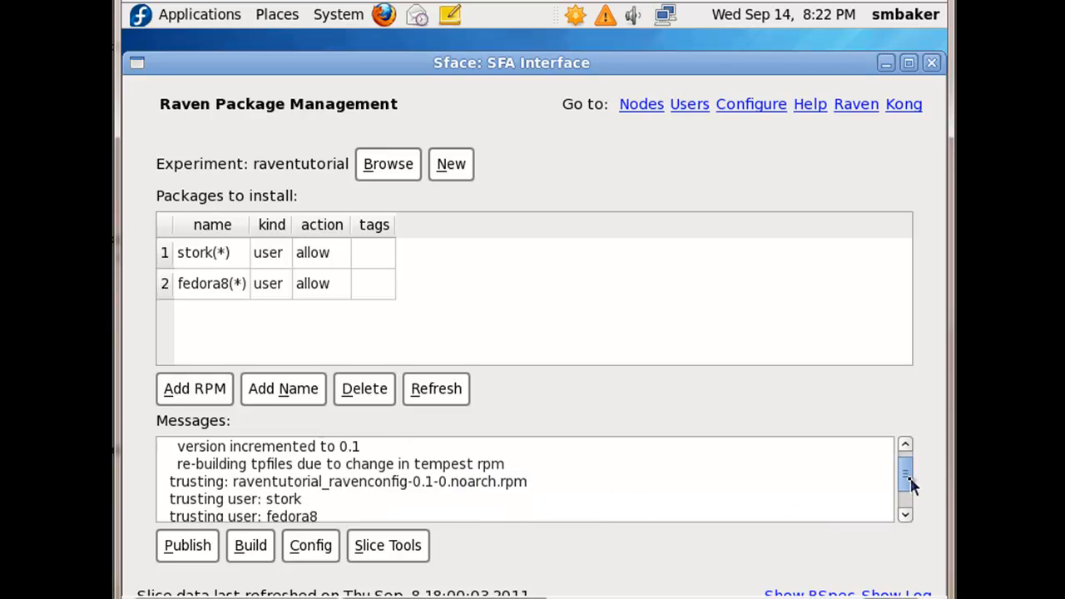
{"action": "scroll", "coordinate": [907, 482], "scroll_direction": "down", "scroll_amount": 1}
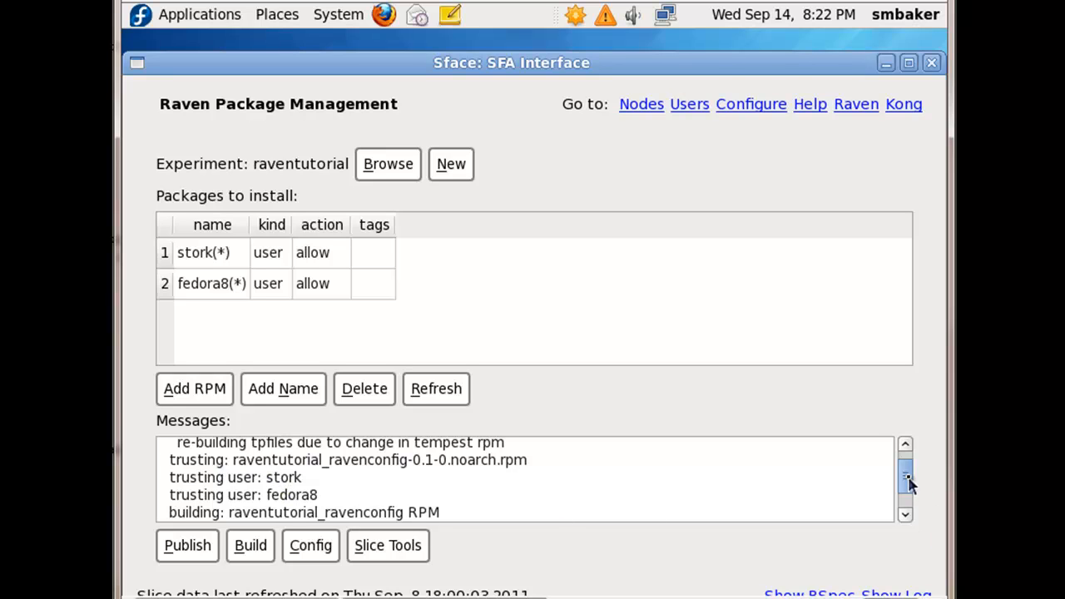
{"action": "scroll", "coordinate": [907, 487], "scroll_direction": "down", "scroll_amount": 2}
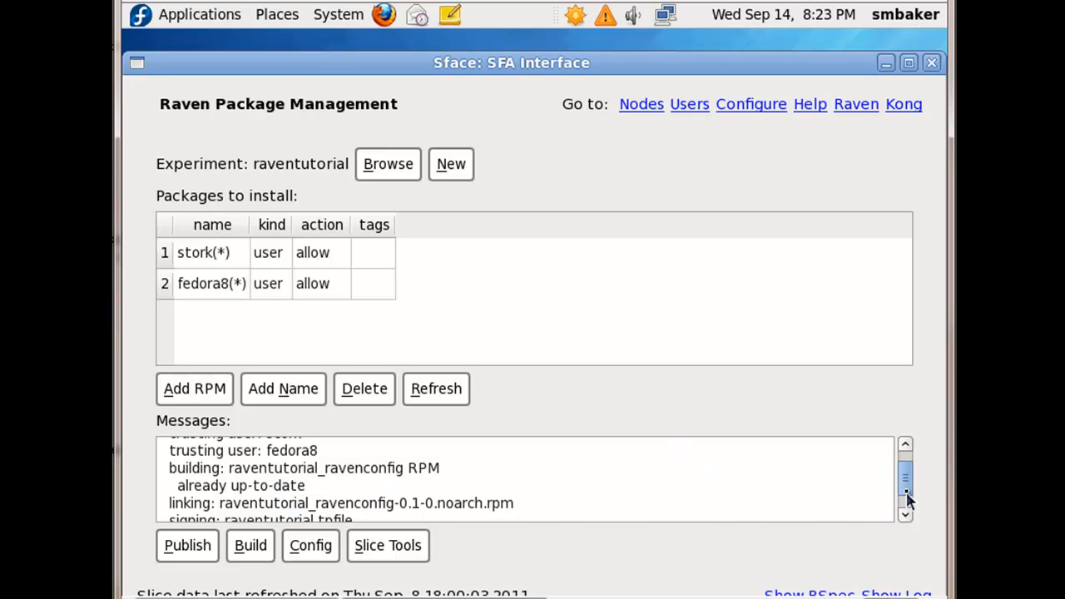
{"action": "scroll", "coordinate": [908, 497], "scroll_direction": "down", "scroll_amount": 2}
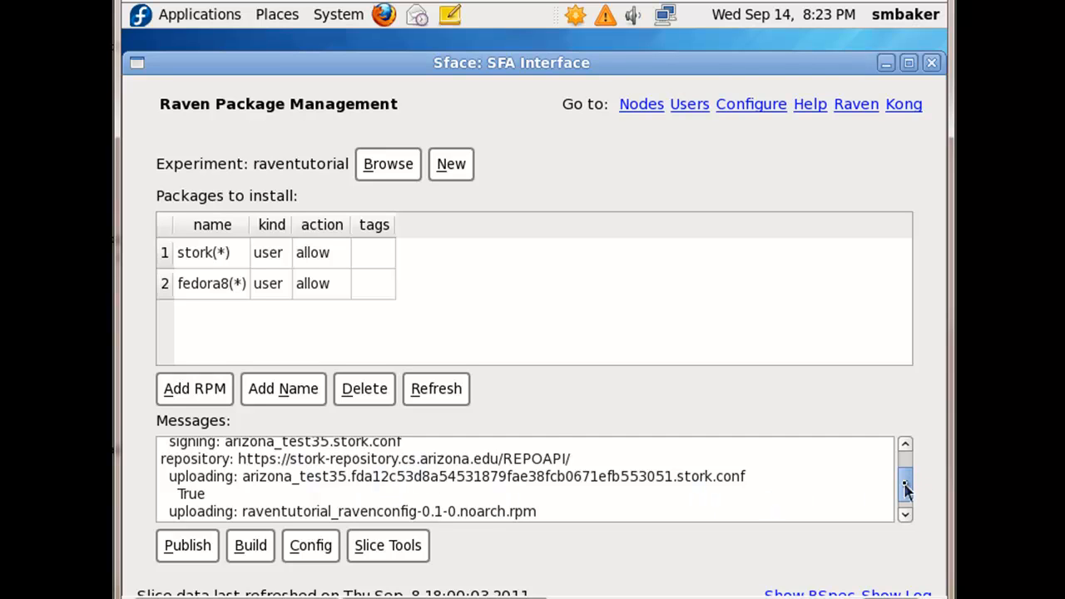
{"action": "scroll", "coordinate": [905, 490], "scroll_direction": "down", "scroll_amount": 3}
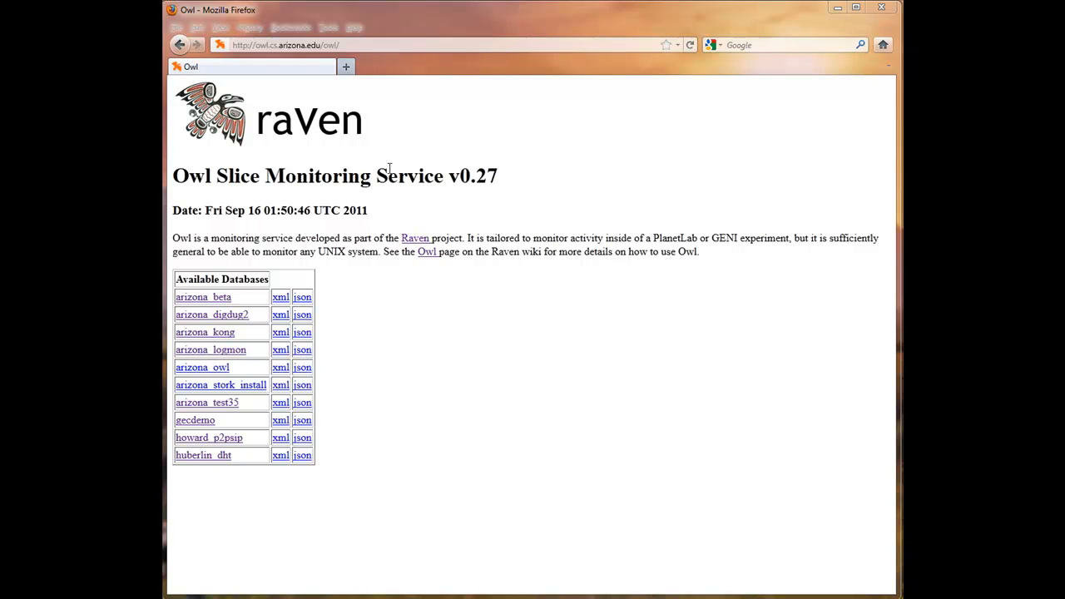
Open the arizona_test35 database in the Owl monitoring service and examine all its per-node columns, returning to the first ones
{"action": "left_click", "coordinate": [213, 406]}
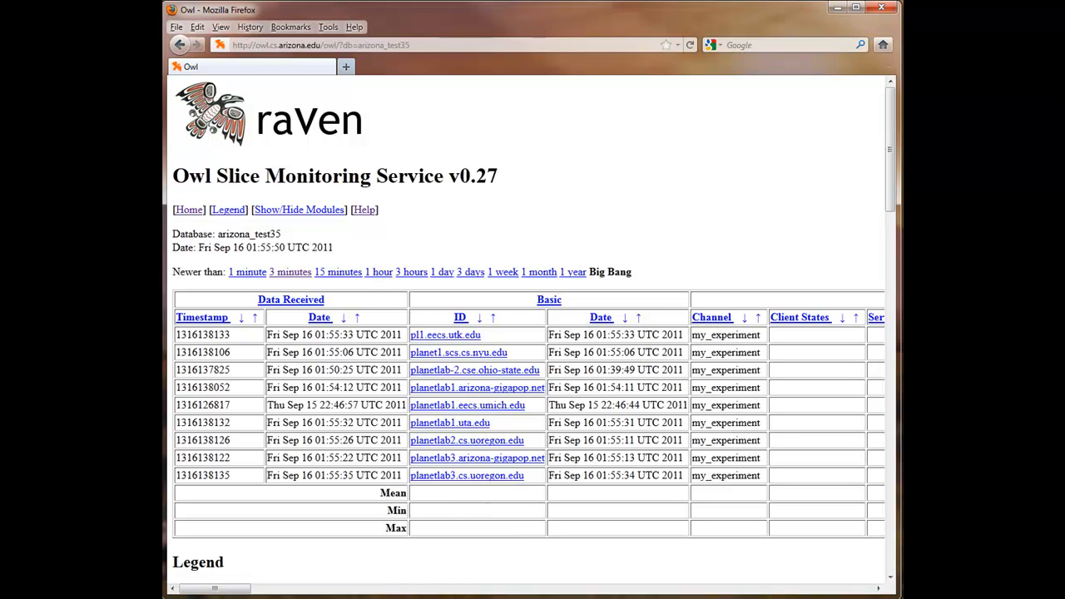
{"action": "left_click_drag", "start_coordinate": [215, 589], "coordinate": [353, 589]}
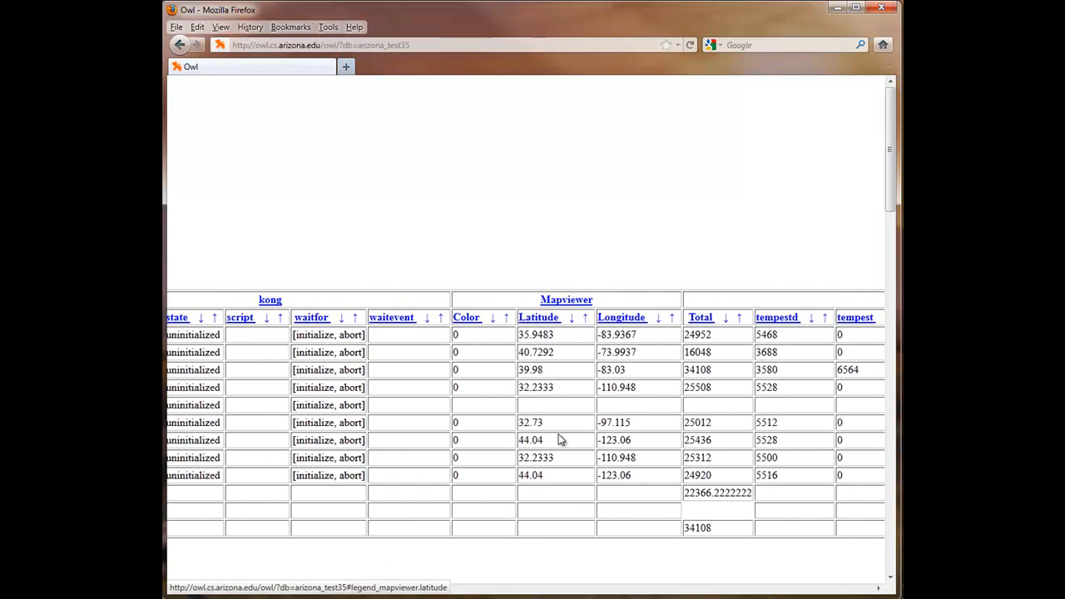
{"action": "left_click_drag", "start_coordinate": [369, 594], "coordinate": [427, 593]}
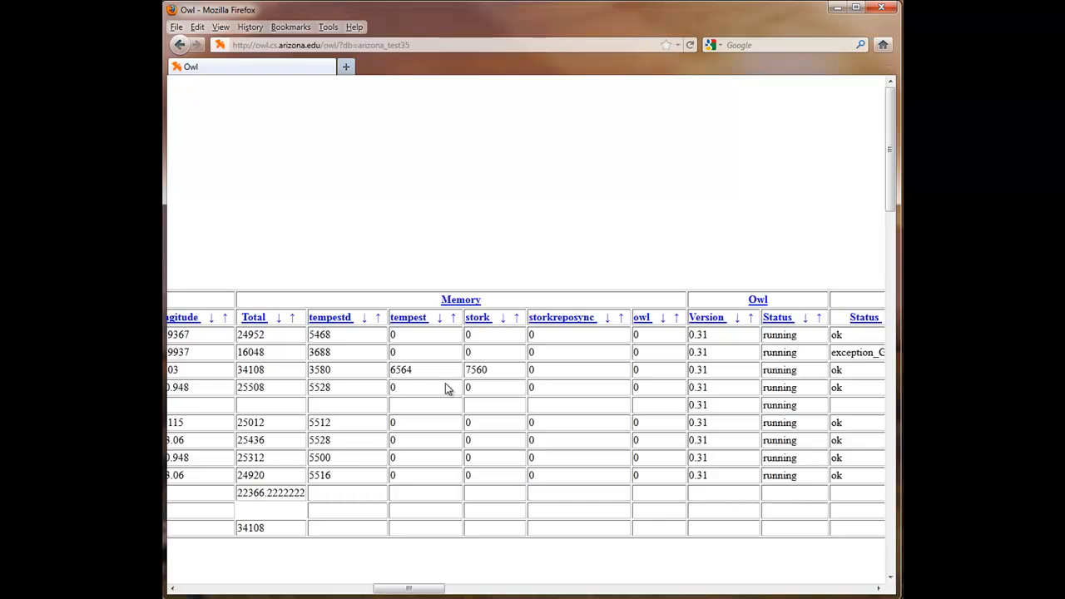
{"action": "left_click_drag", "start_coordinate": [380, 588], "coordinate": [418, 588]}
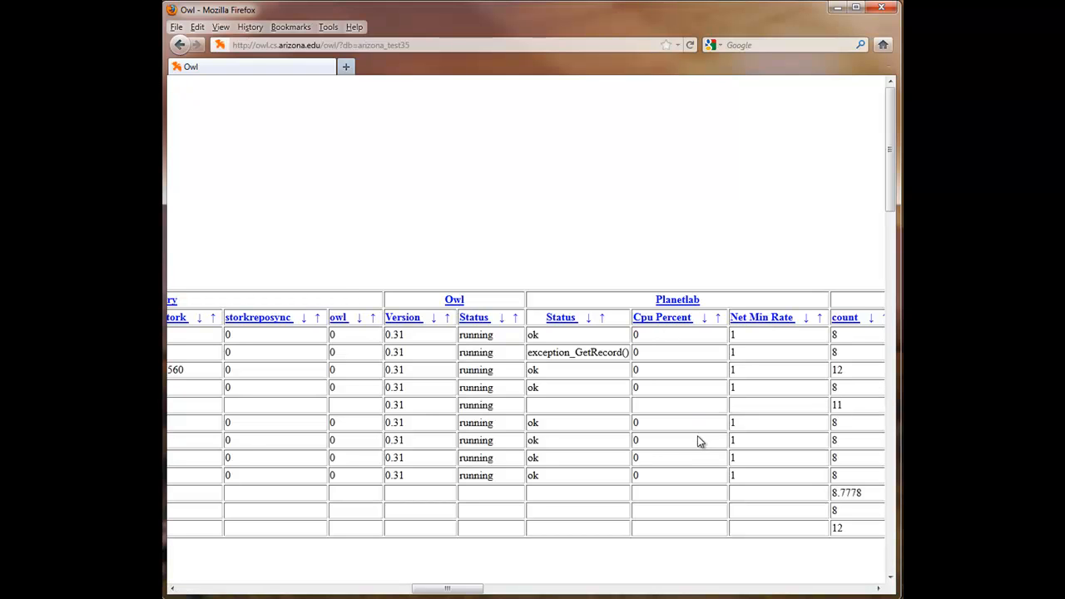
{"action": "left_click_drag", "start_coordinate": [484, 592], "coordinate": [537, 582]}
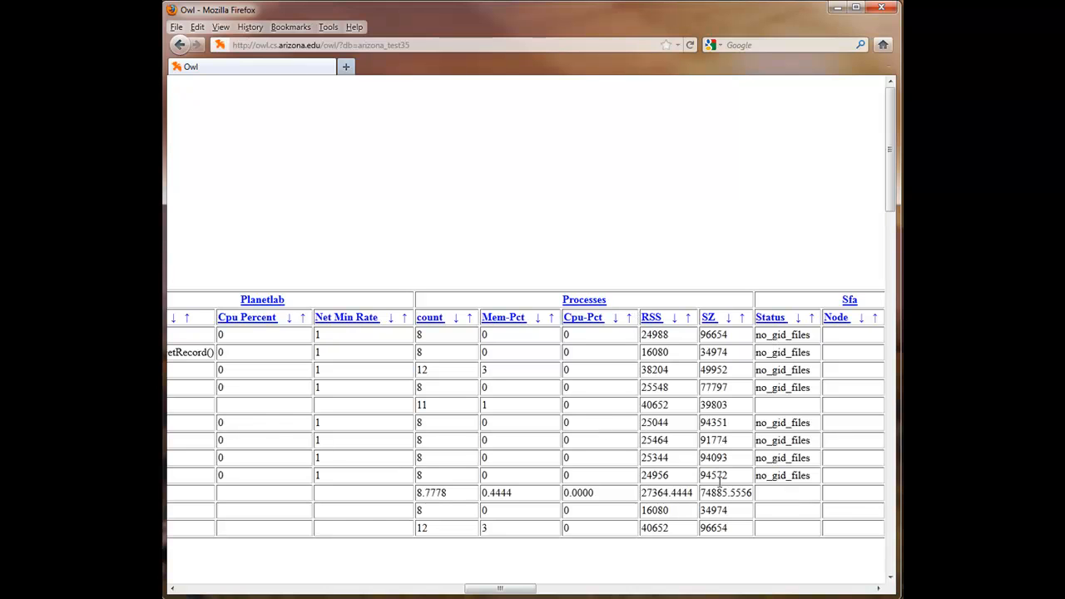
{"action": "left_click_drag", "start_coordinate": [525, 592], "coordinate": [529, 592]}
{"action": "left_click_drag", "start_coordinate": [542, 592], "coordinate": [832, 588]}
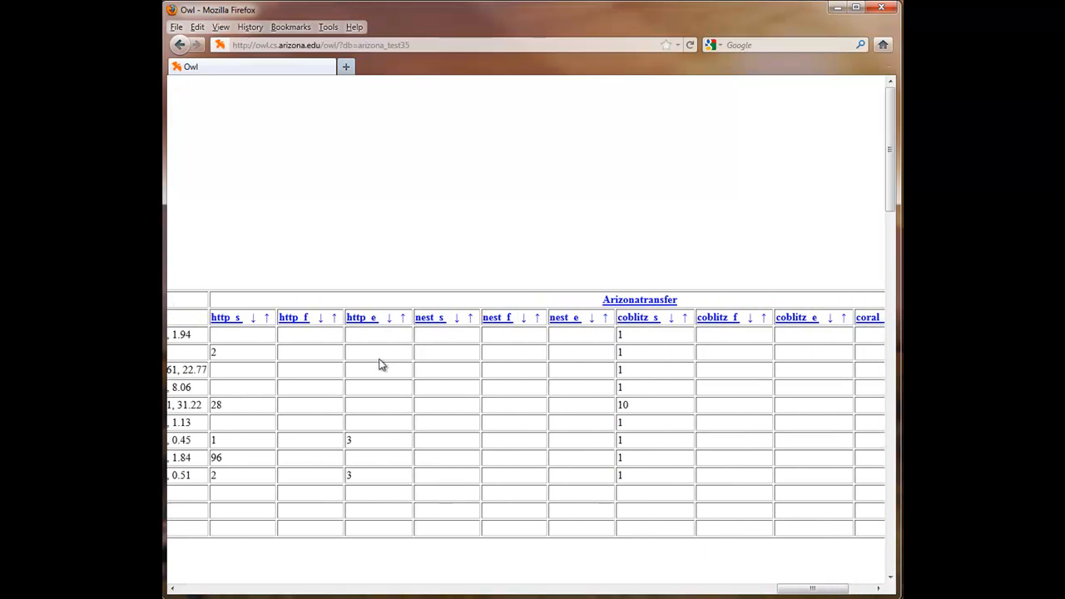
{"action": "left_click_drag", "start_coordinate": [807, 588], "coordinate": [214, 588]}
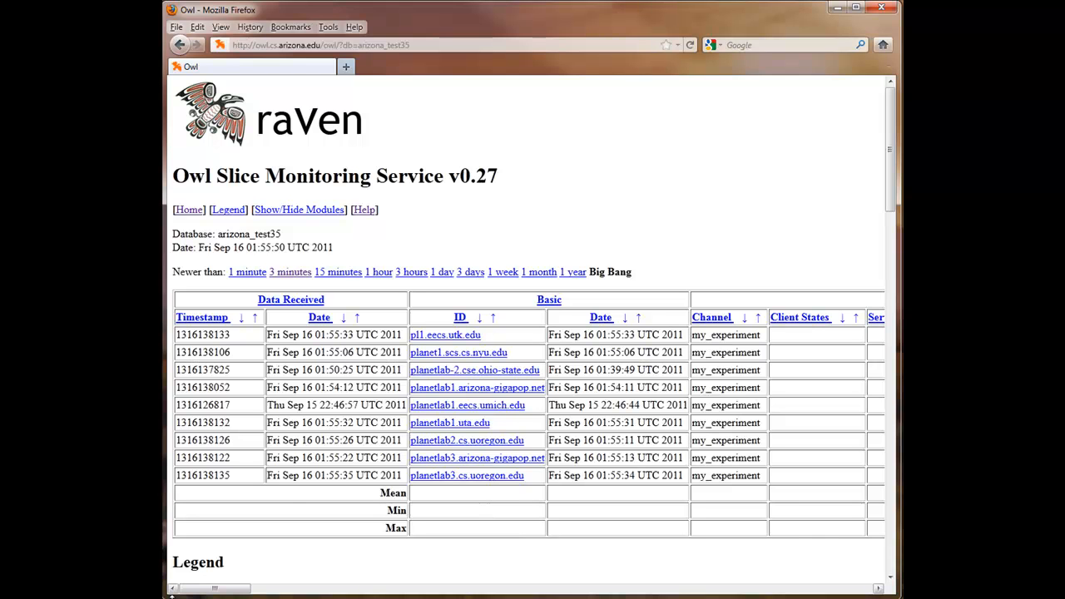
{"action": "left_click_drag", "start_coordinate": [247, 589], "coordinate": [212, 592]}
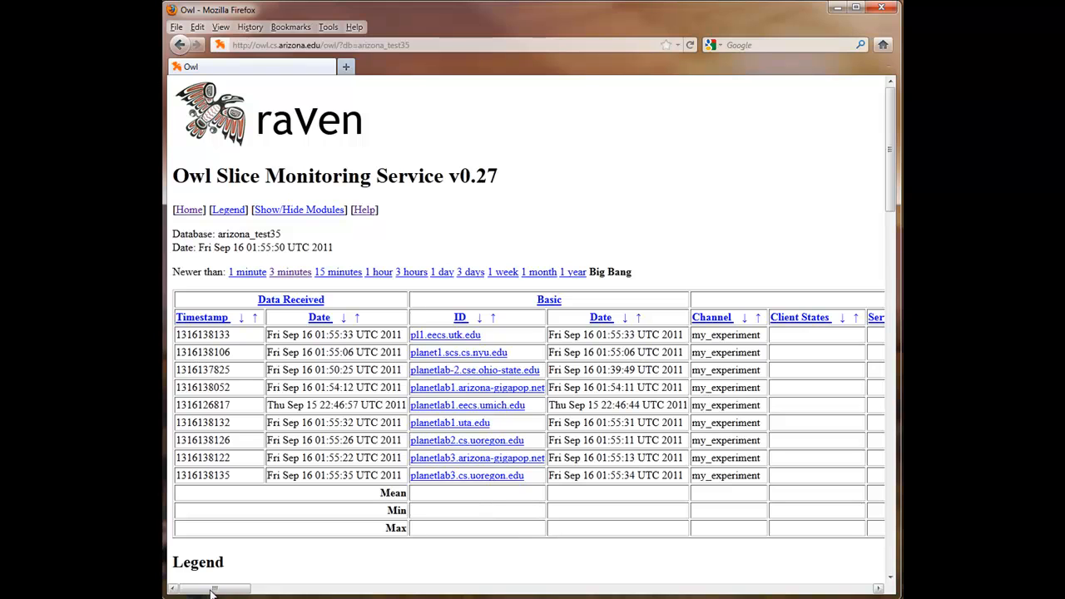